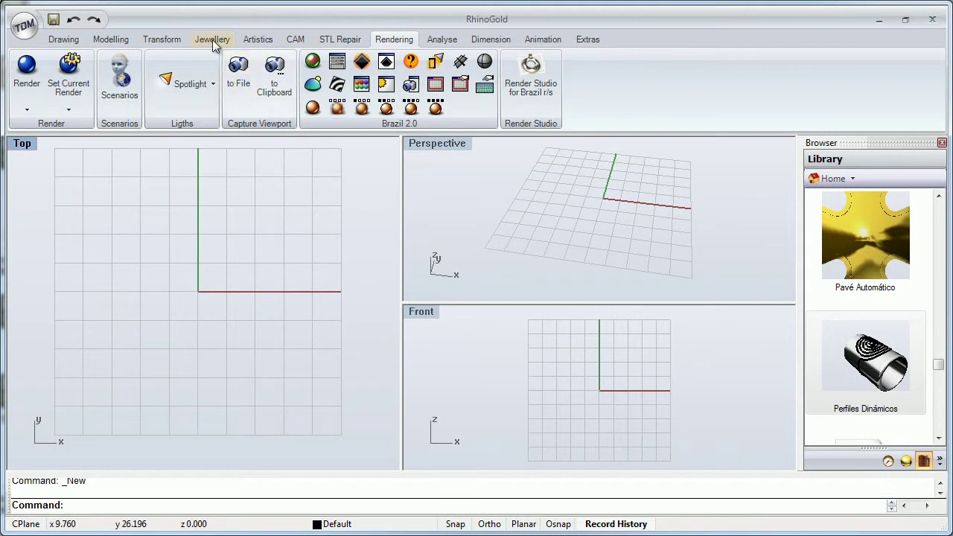
Draw a gently arched curve through three points on the construction plane in a maximized Perspective view.
click(213, 40)
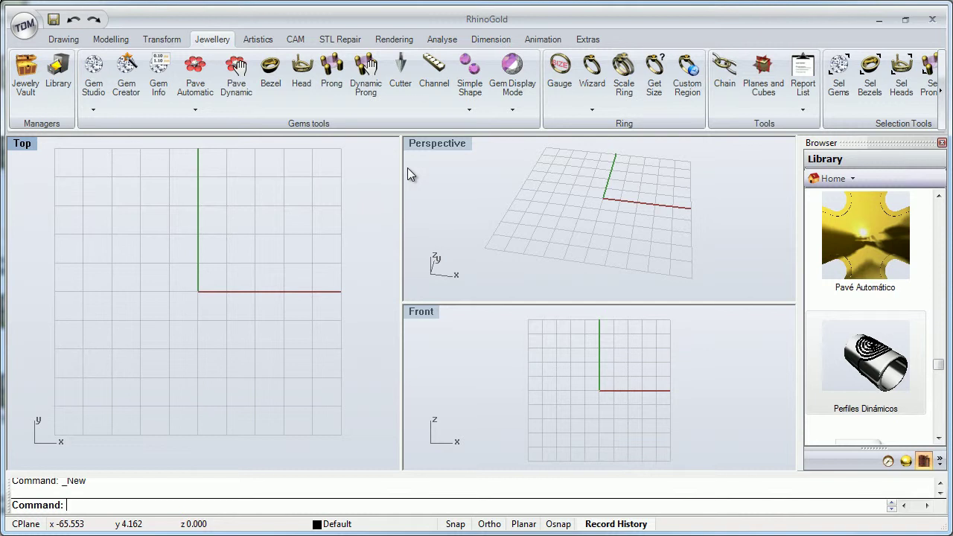
double_click(447, 144)
right_drag(440, 153, 395, 281)
scroll(435, 185, up, 5)
click(73, 40)
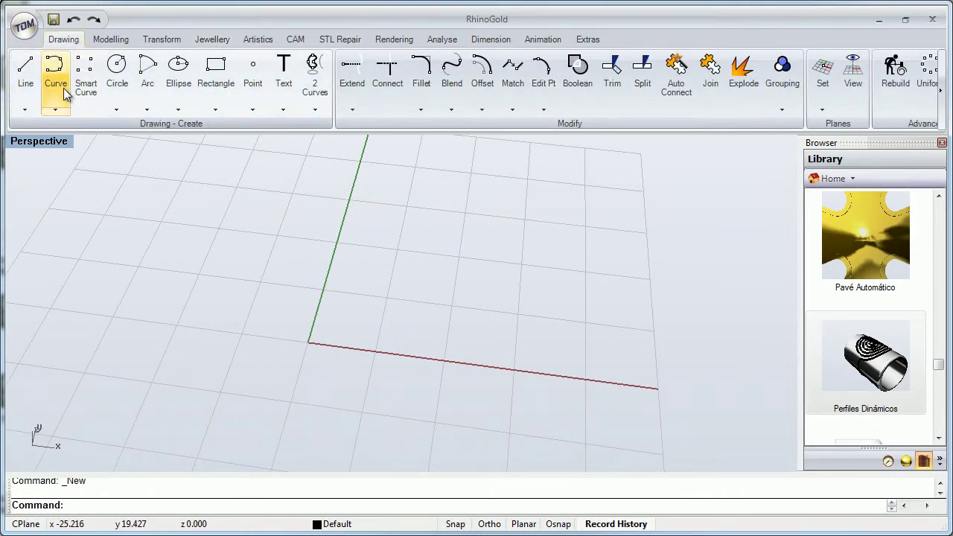
click(65, 93)
click(152, 264)
click(335, 224)
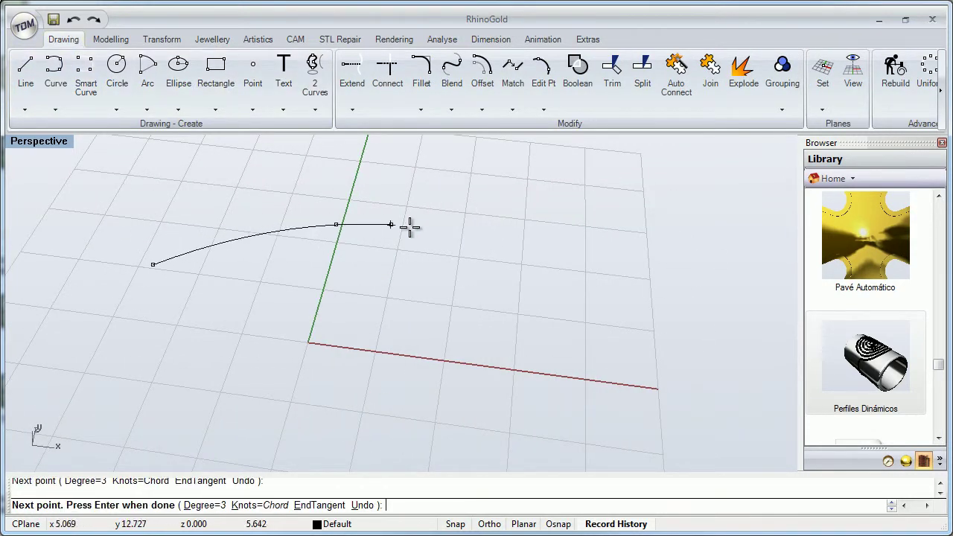
click(555, 297)
right_click(555, 298)
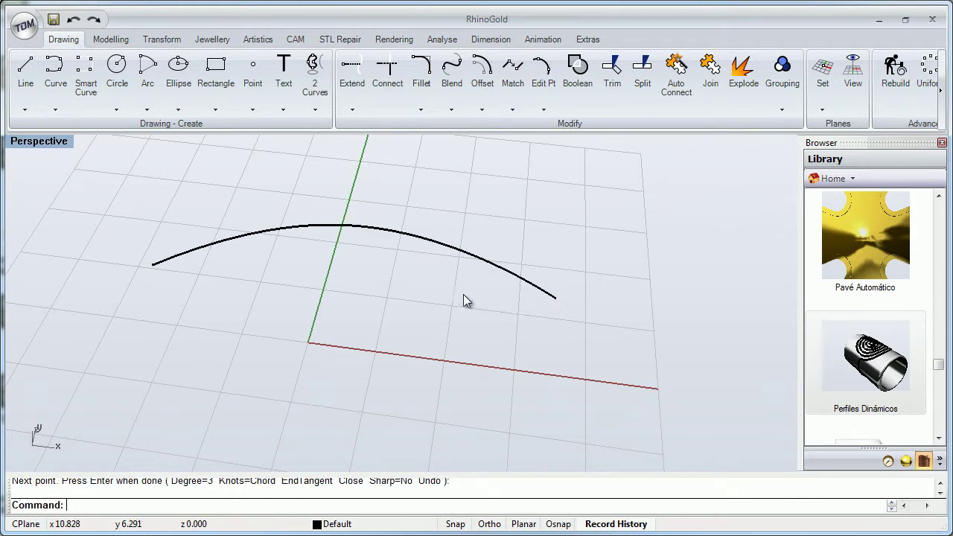
right_drag(453, 298, 439, 257)
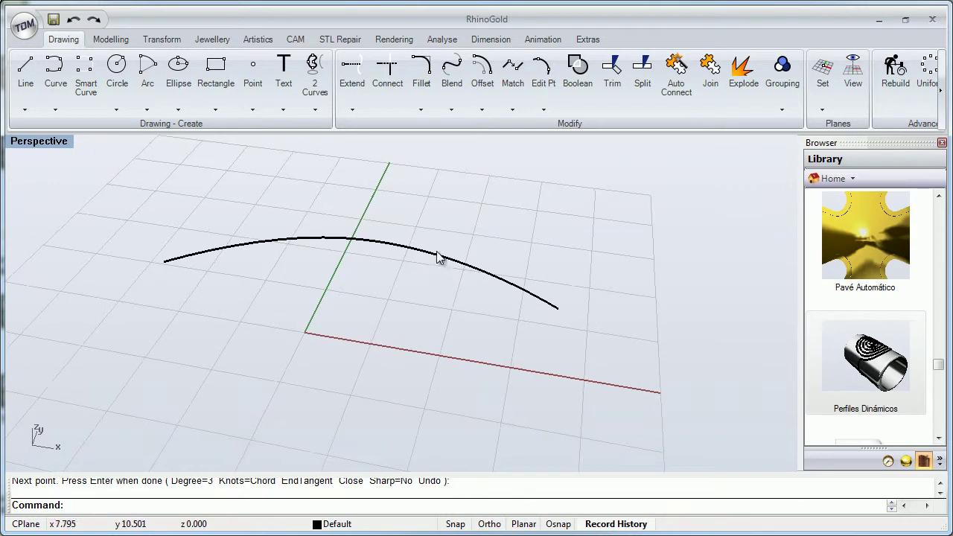
Start the Dynamic Profile ring tool and use the arched curve as its rail.
click(214, 40)
click(592, 81)
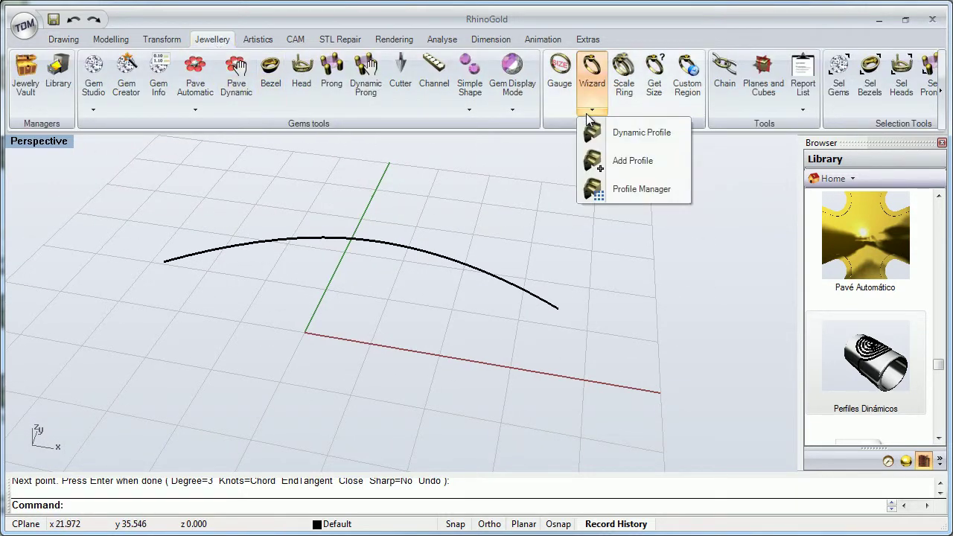
click(592, 132)
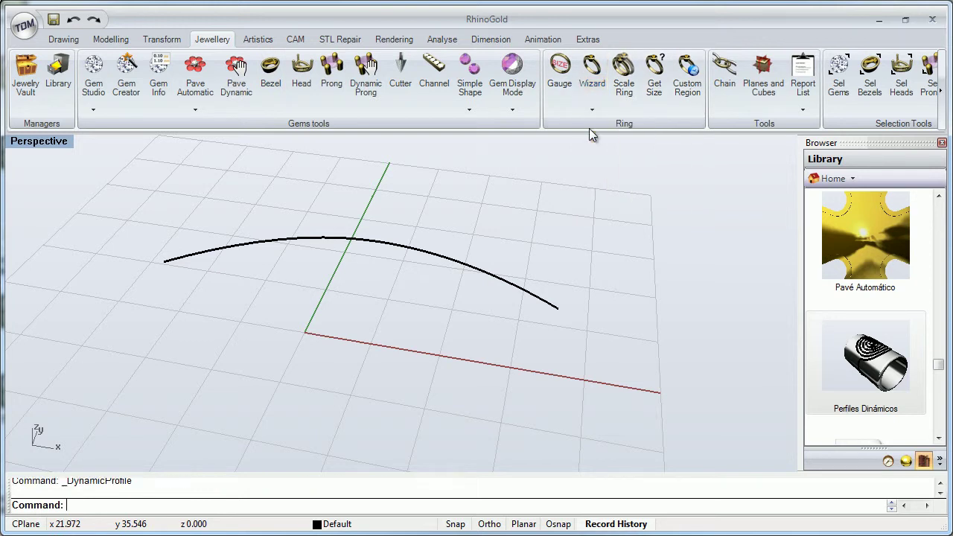
drag(452, 122, 727, 95)
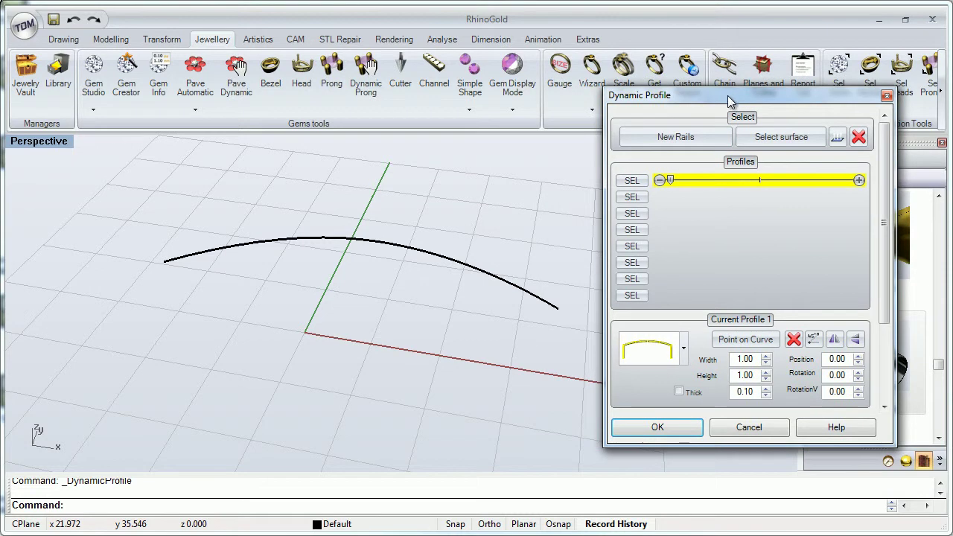
click(638, 141)
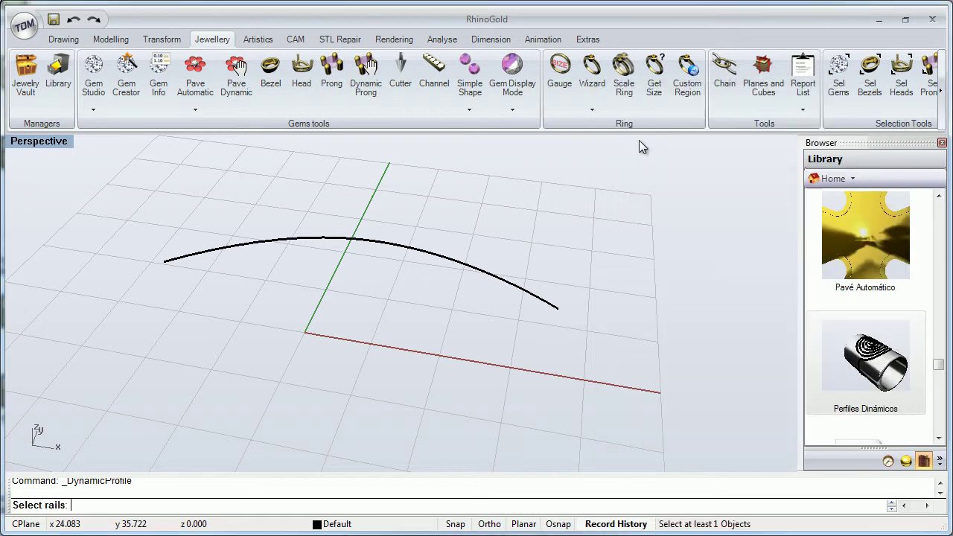
click(257, 245)
key(Return)
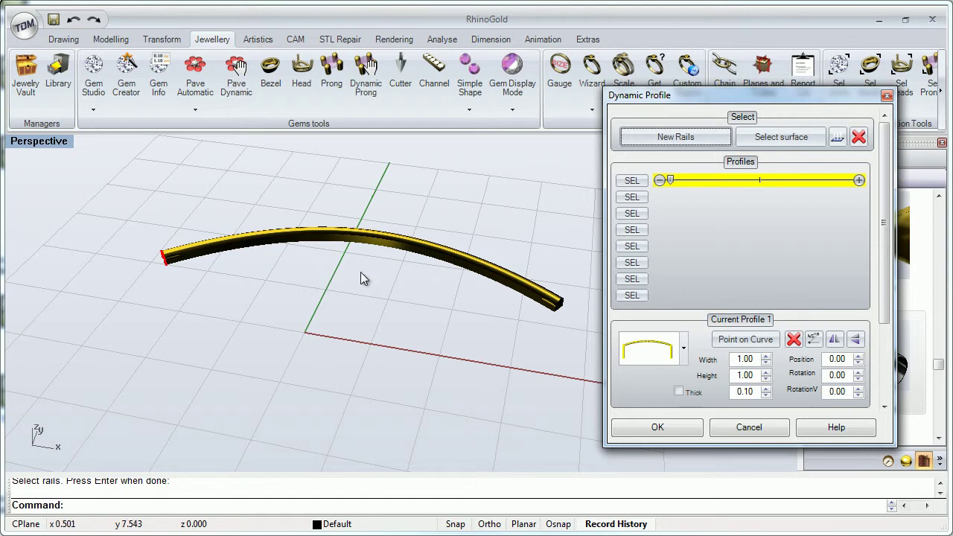
Browse the profile shapes and choose the gently arched open shape for the first profile.
right_drag(261, 279, 173, 322)
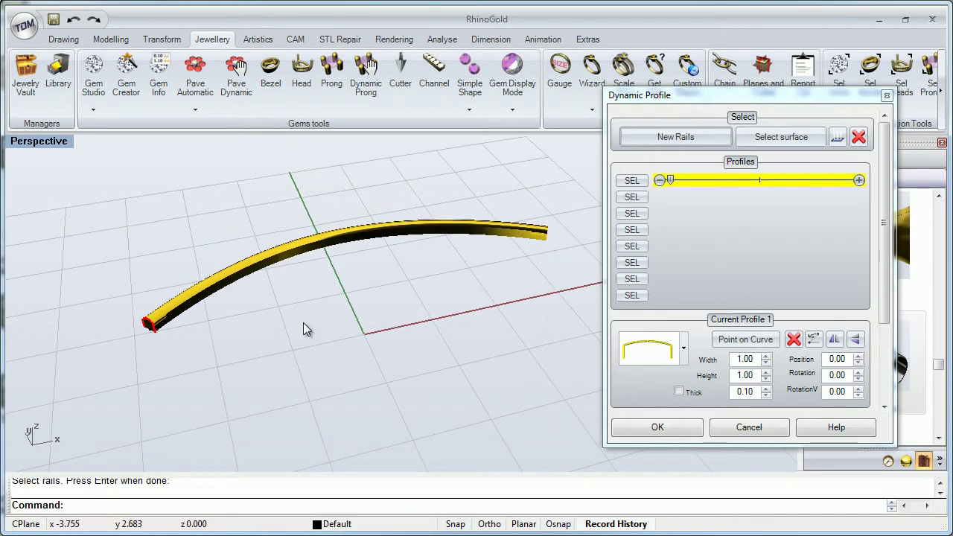
click(679, 352)
scroll(661, 383, down, 5)
scroll(665, 406, up, 3)
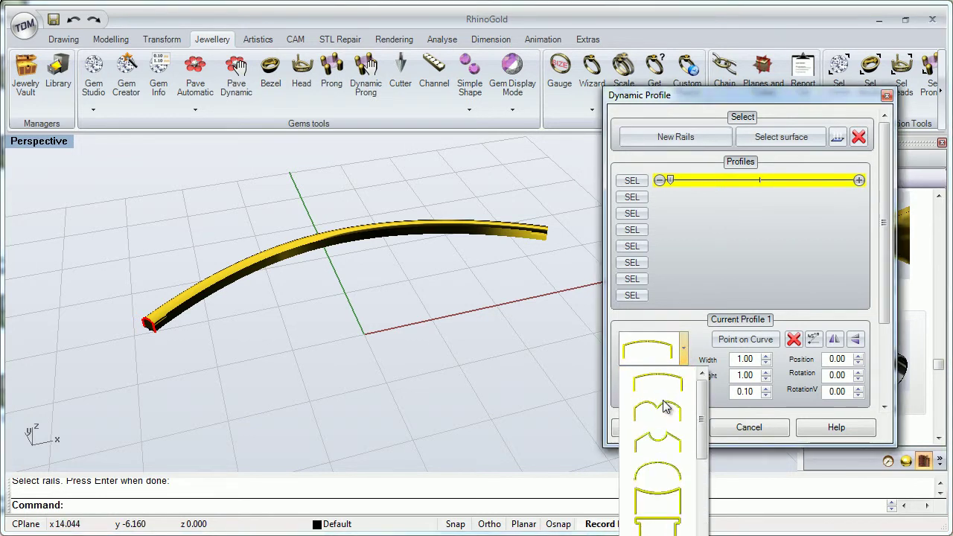
click(660, 391)
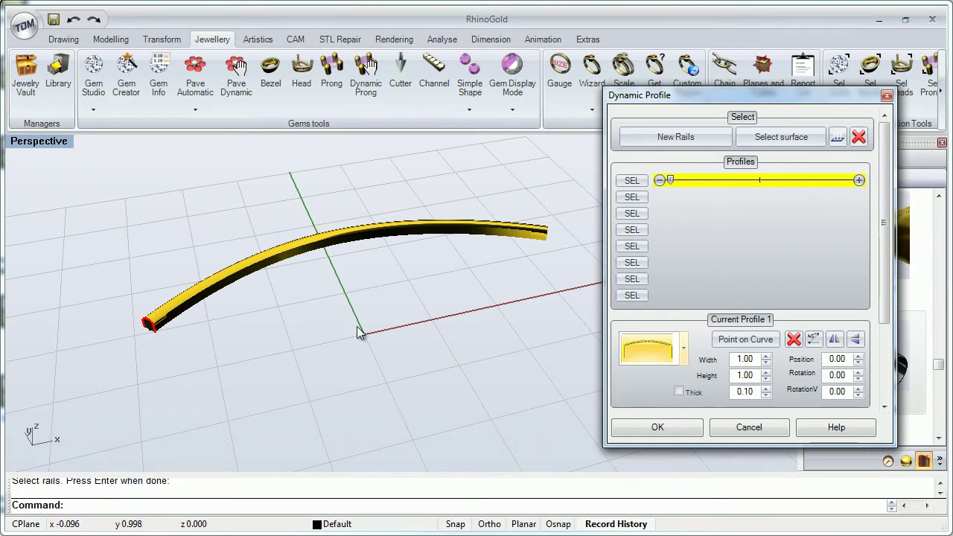
right_drag(334, 322, 339, 324)
right_drag(229, 308, 255, 318)
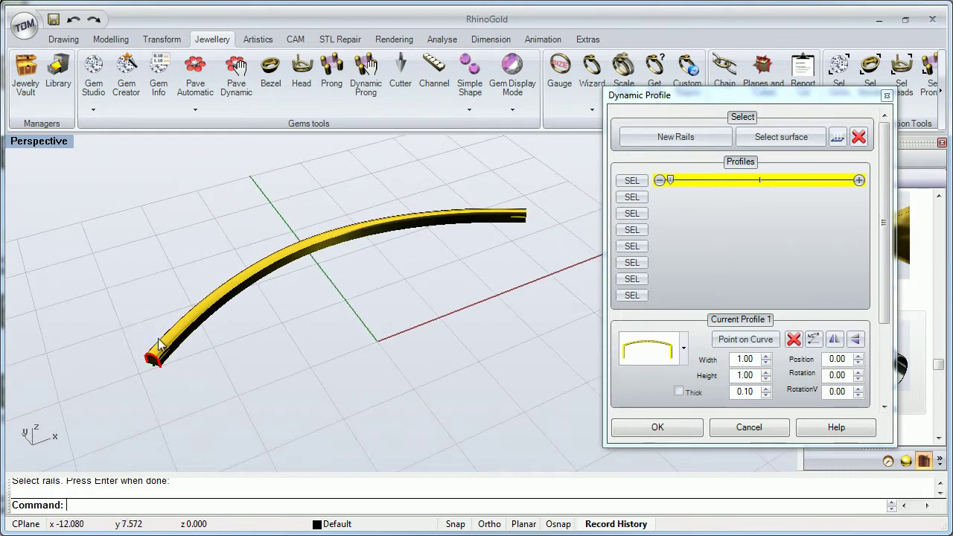
Set the first profile's width to 2.80 and its height to 2.80.
click(739, 358)
scroll(739, 358, up, 8)
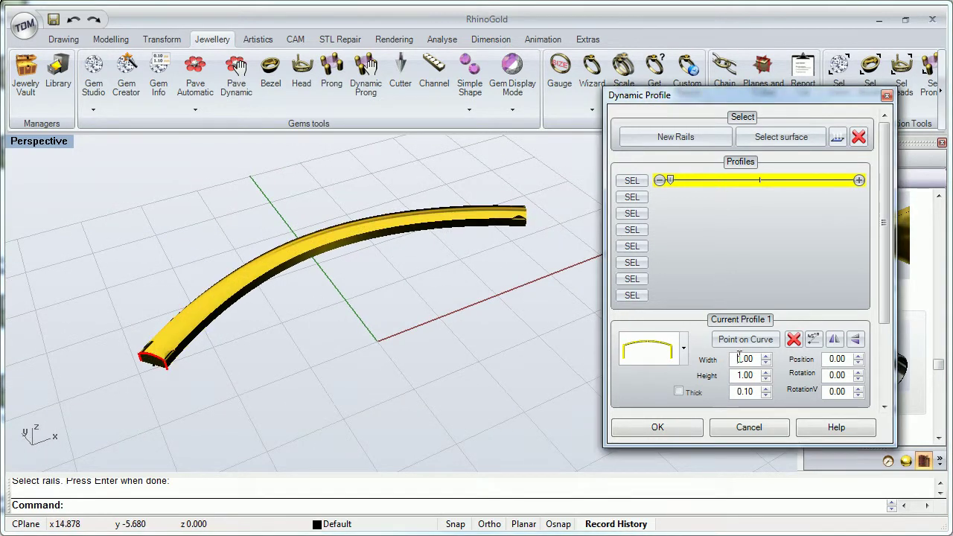
scroll(740, 358, up, 14)
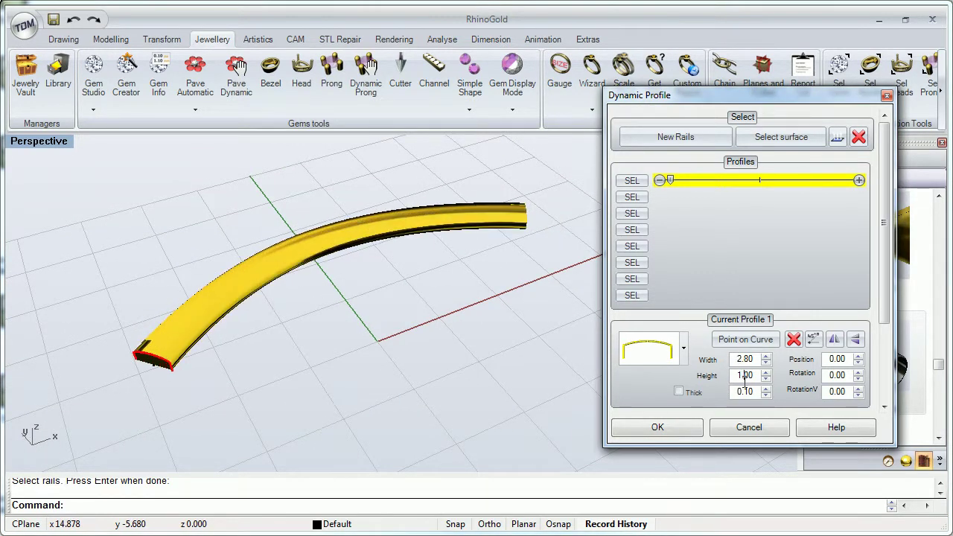
scroll(746, 380, up, 18)
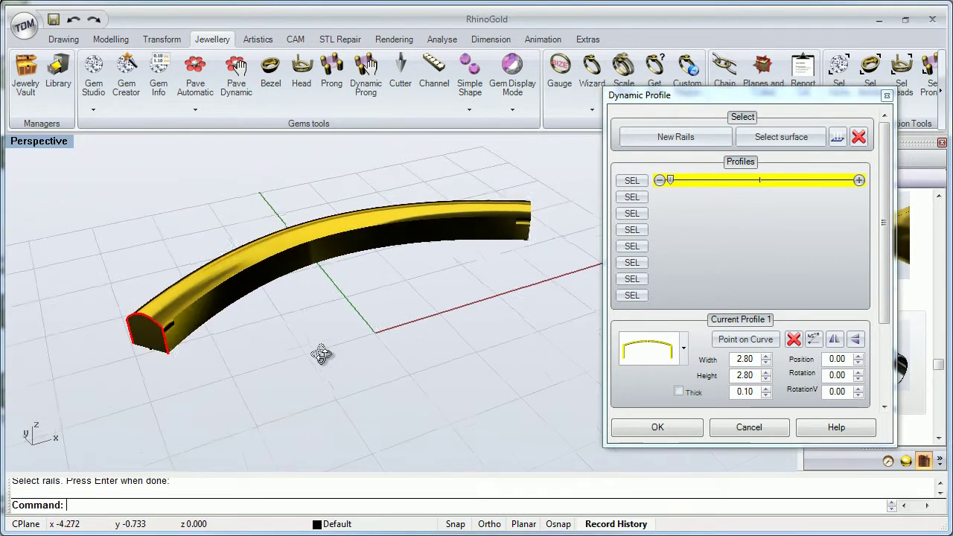
scroll(143, 354, up, 8)
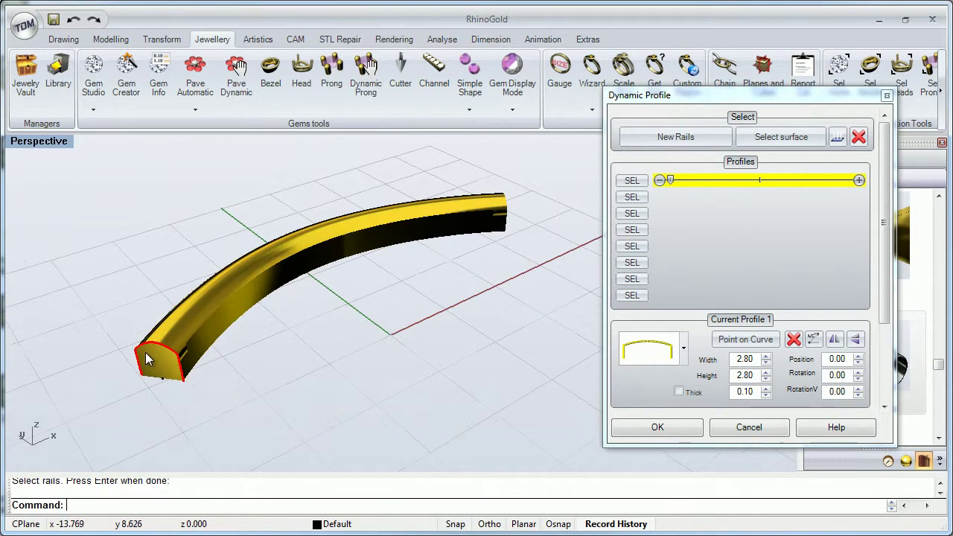
scroll(144, 352, down, 3)
scroll(206, 355, down, 2)
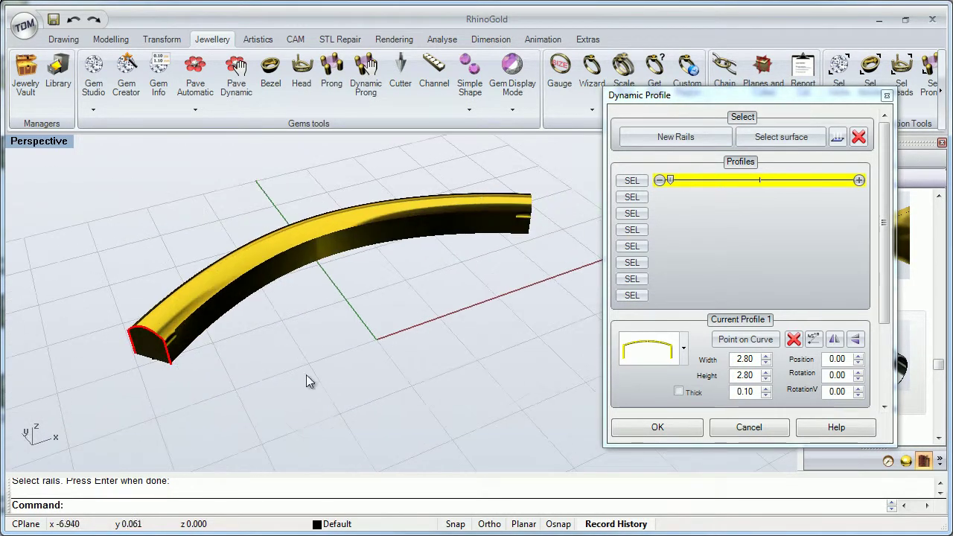
Turn on Thick for the first profile and set its wall thickness to 0.50.
click(679, 392)
right_drag(126, 331, 238, 328)
scroll(150, 409, up, 4)
click(765, 390)
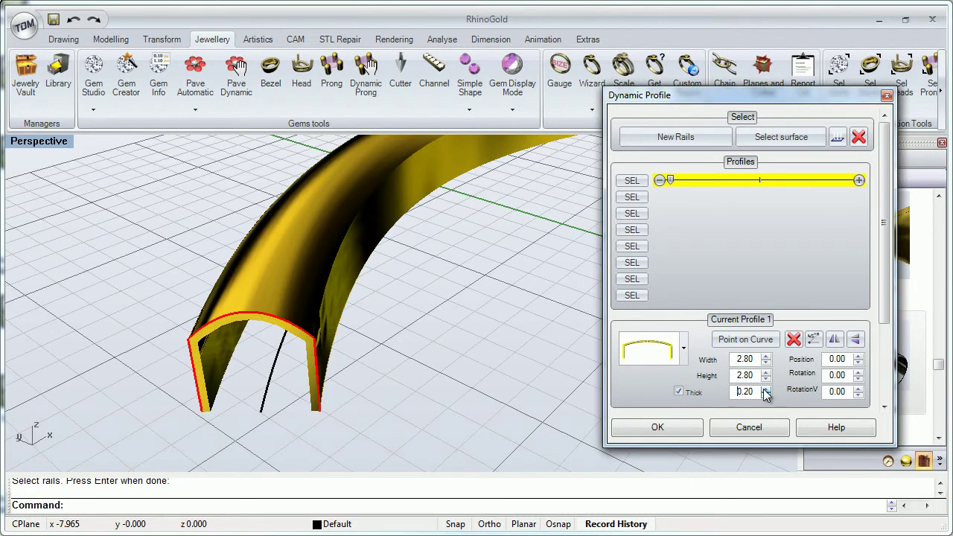
click(766, 390)
click(765, 390)
click(765, 390)
click(765, 390)
click(765, 390)
click(764, 396)
click(764, 396)
Add a second profile and move it along the rail to the far end.
right_drag(413, 349, 366, 341)
scroll(327, 308, down, 5)
click(631, 197)
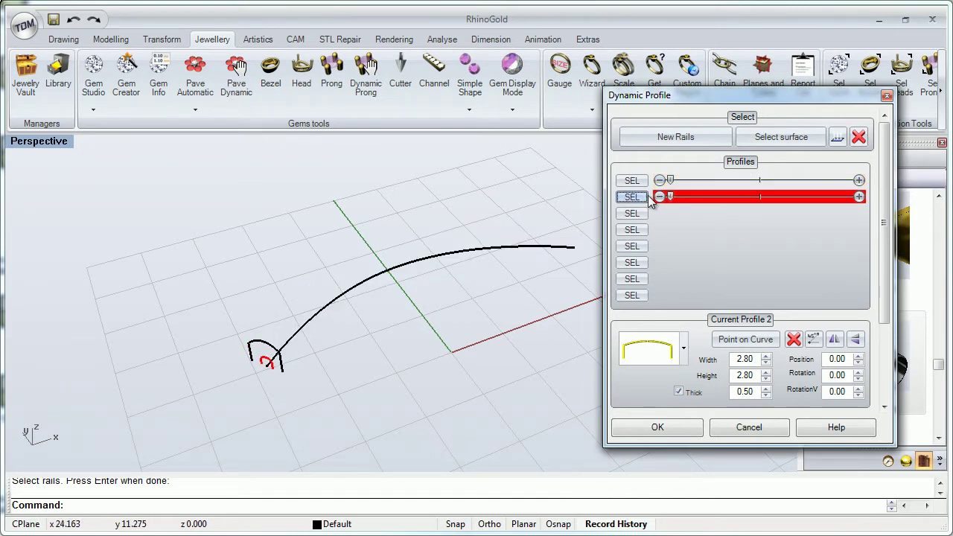
drag(670, 196, 784, 196)
right_drag(315, 249, 223, 253)
drag(783, 195, 876, 191)
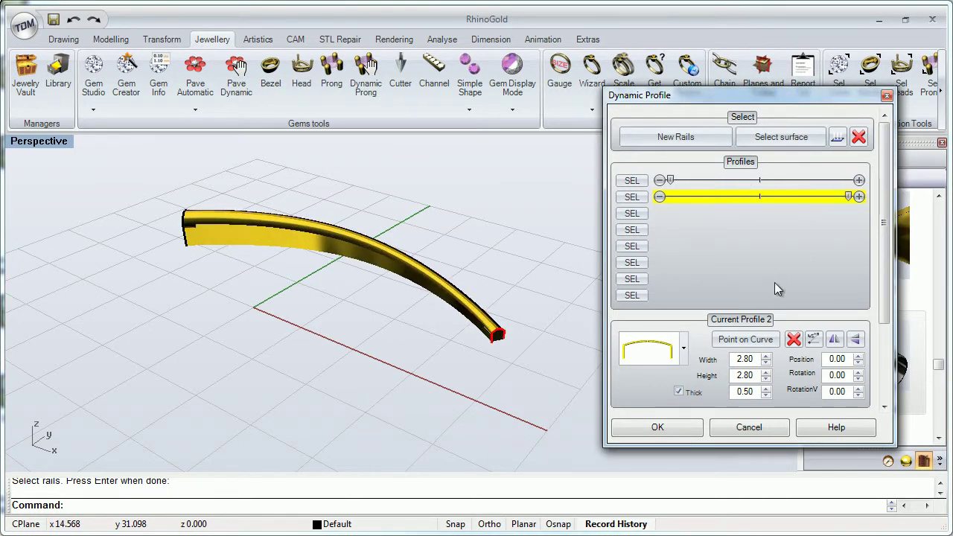
Set the second profile's width to 4.60.
click(631, 197)
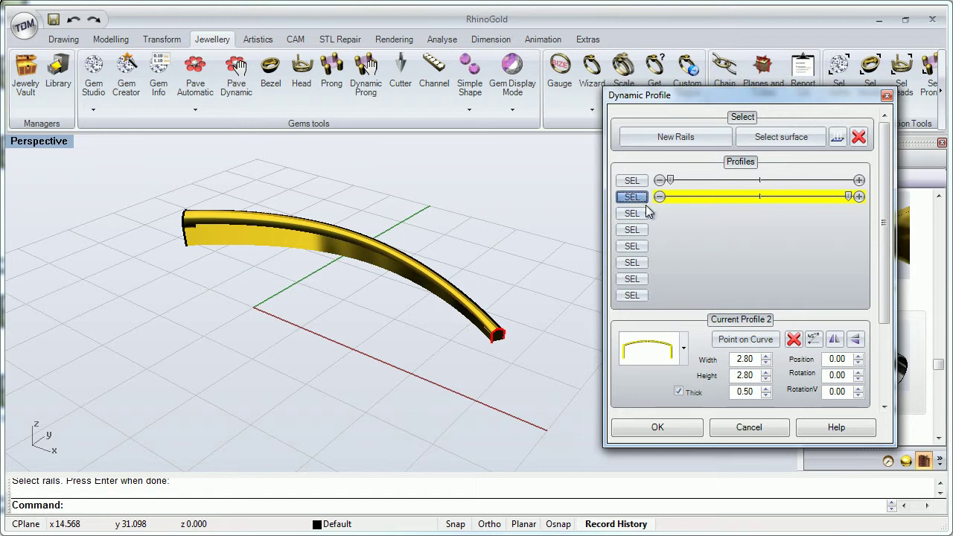
click(740, 357)
scroll(740, 357, up, 4)
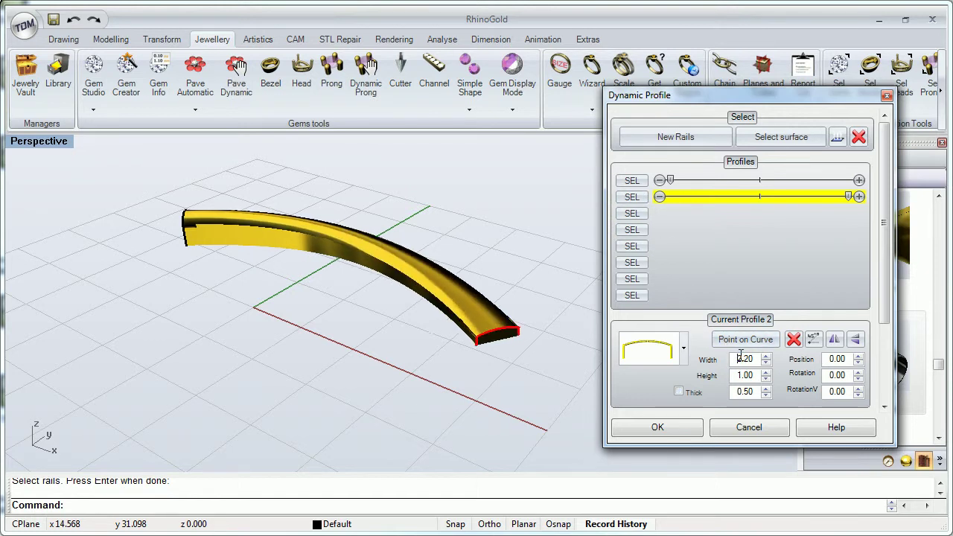
scroll(740, 356, up, 3)
scroll(741, 356, down, 6)
scroll(741, 356, up, 6)
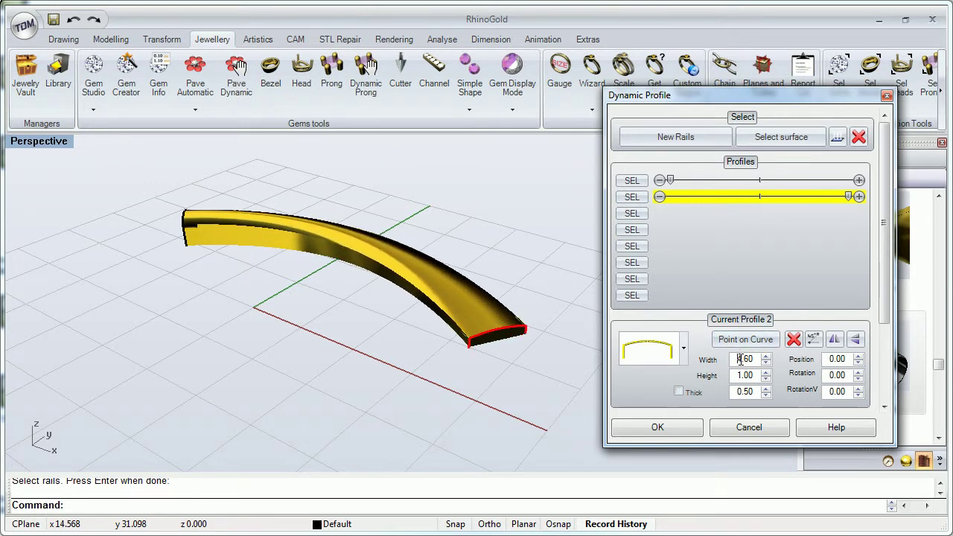
Set the second profile's Position to -3.00 and its Rotation to 3.00.
right_drag(404, 328, 422, 336)
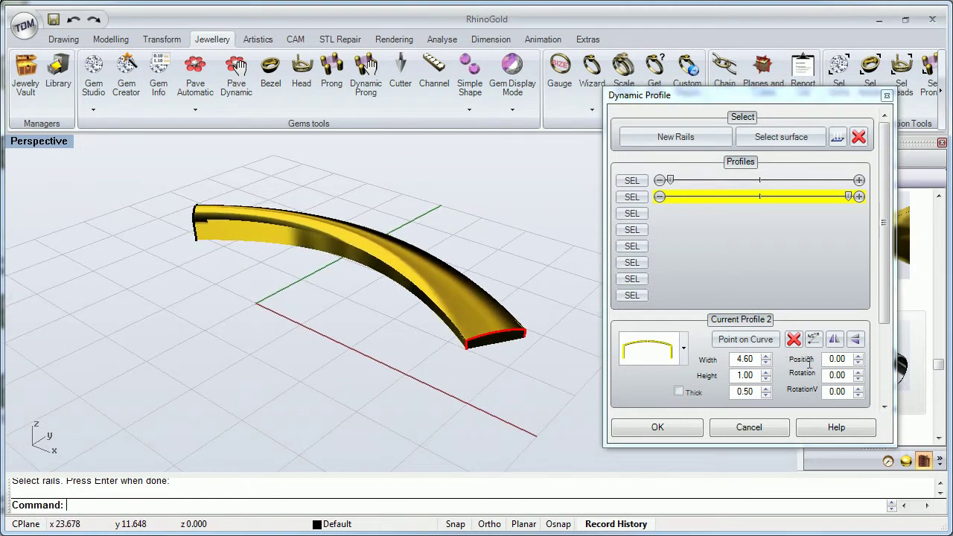
scroll(838, 360, up, 5)
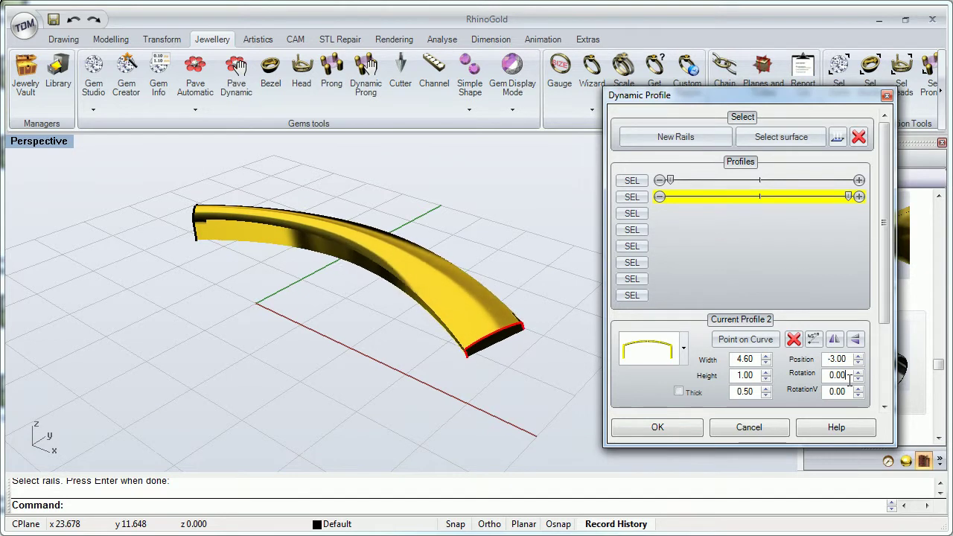
scroll(849, 377, up, 3)
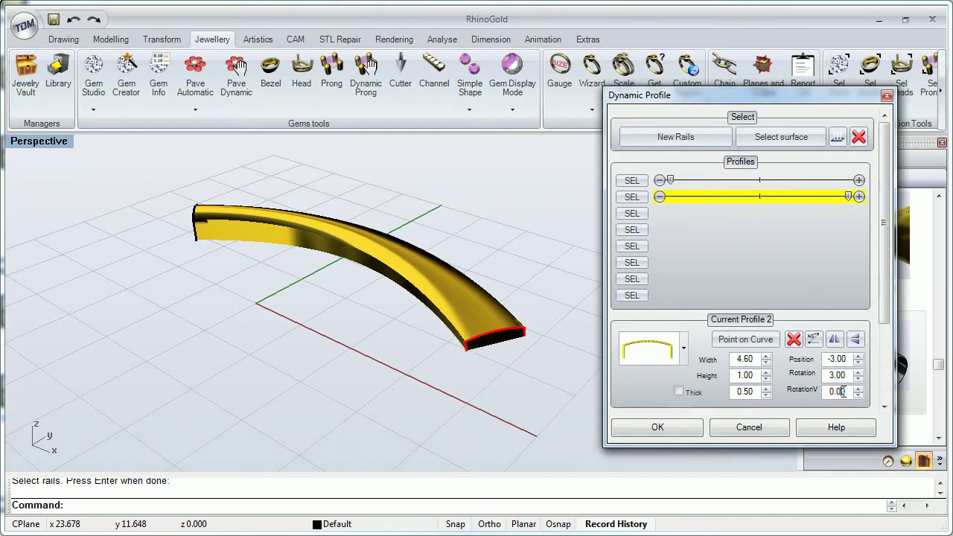
Try a RotationV of 18.00 on the second profile and reset it to 0.
right_drag(528, 363, 713, 320)
scroll(548, 319, up, 6)
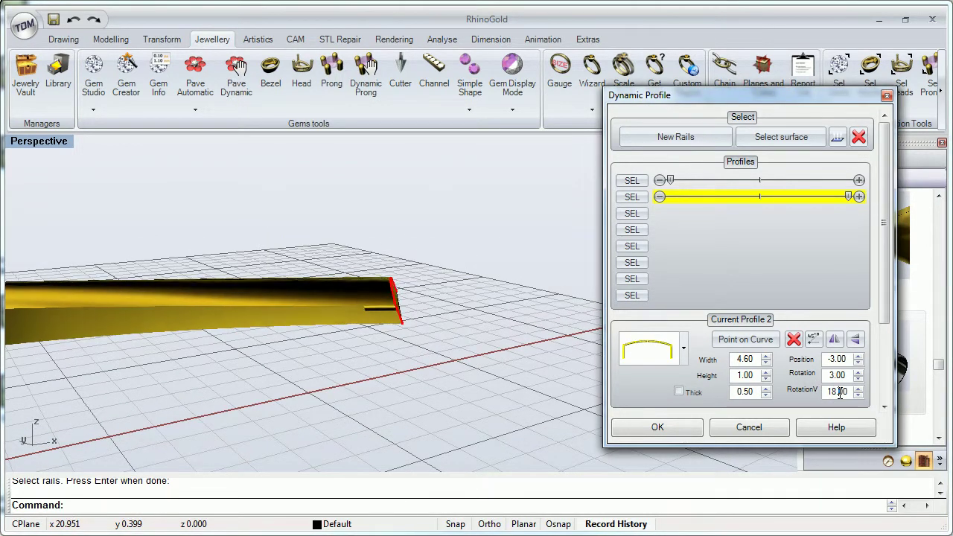
scroll(840, 393, down, 9)
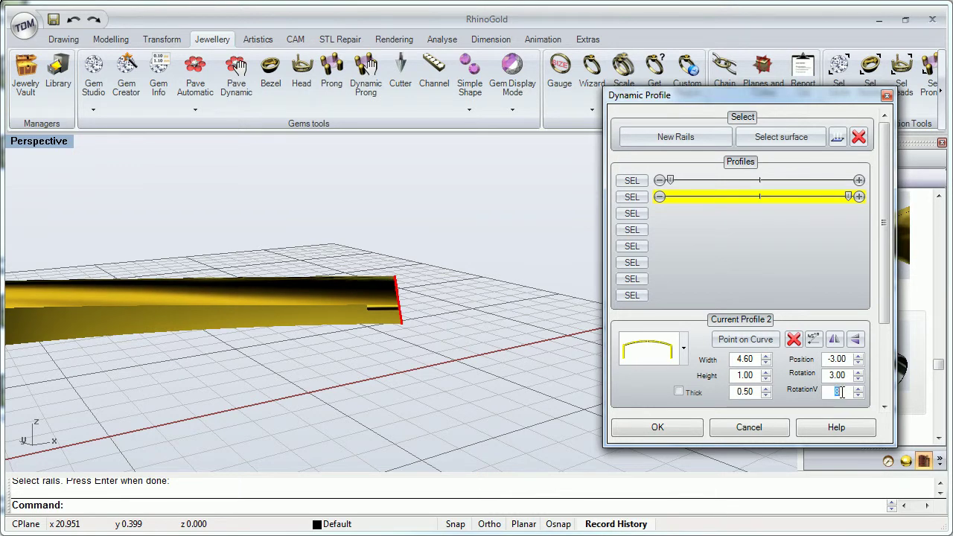
key(Return)
Add a third profile and move it about a fifth of the way along the rail.
right_drag(422, 357, 257, 335)
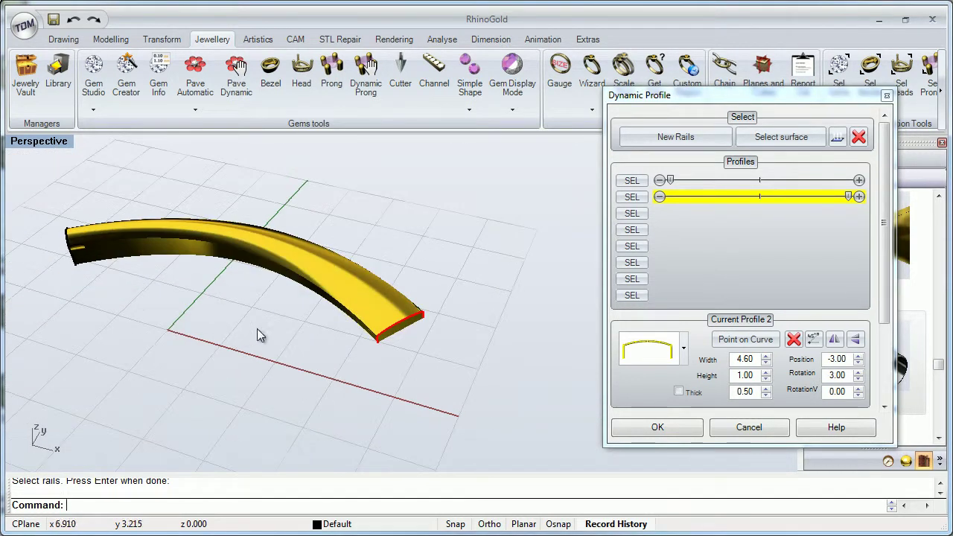
click(631, 214)
right_drag(405, 302, 287, 314)
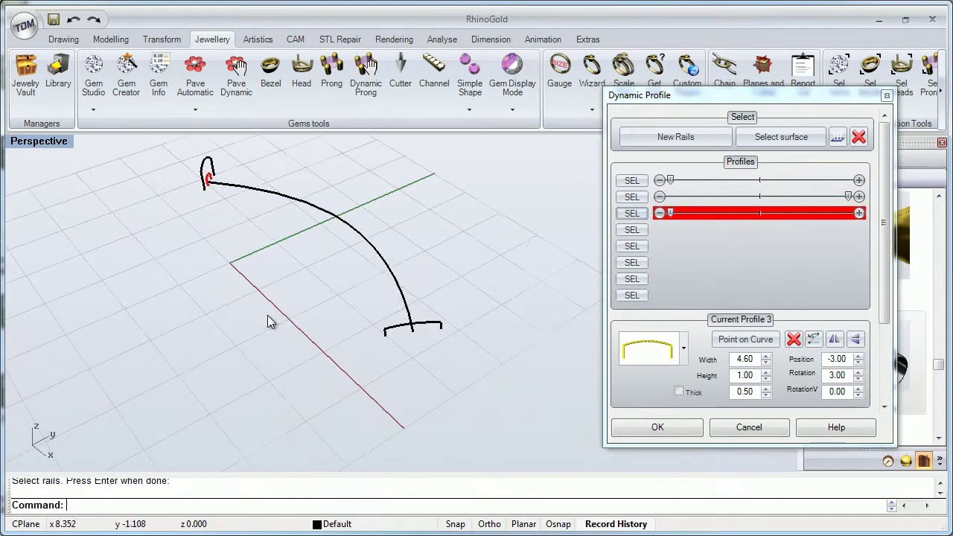
click(671, 213)
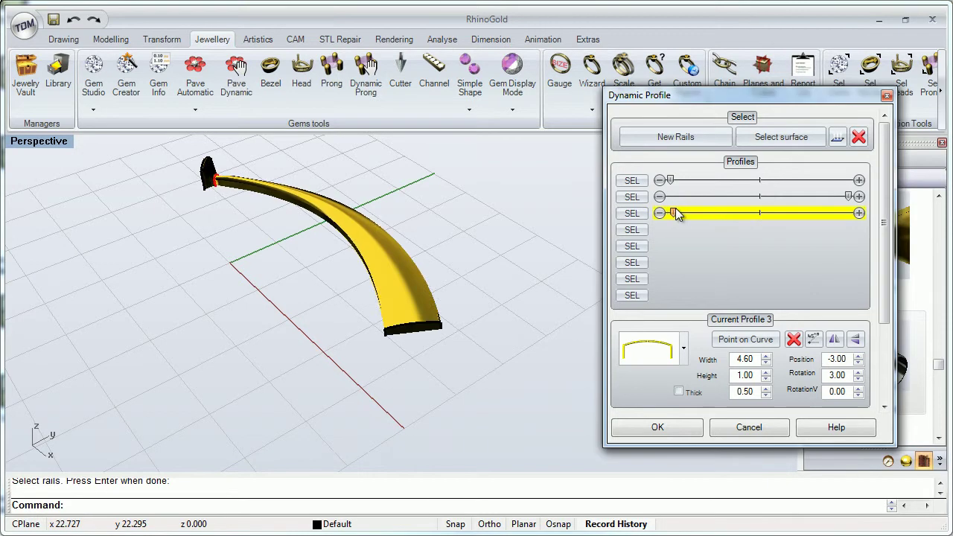
drag(678, 211, 704, 216)
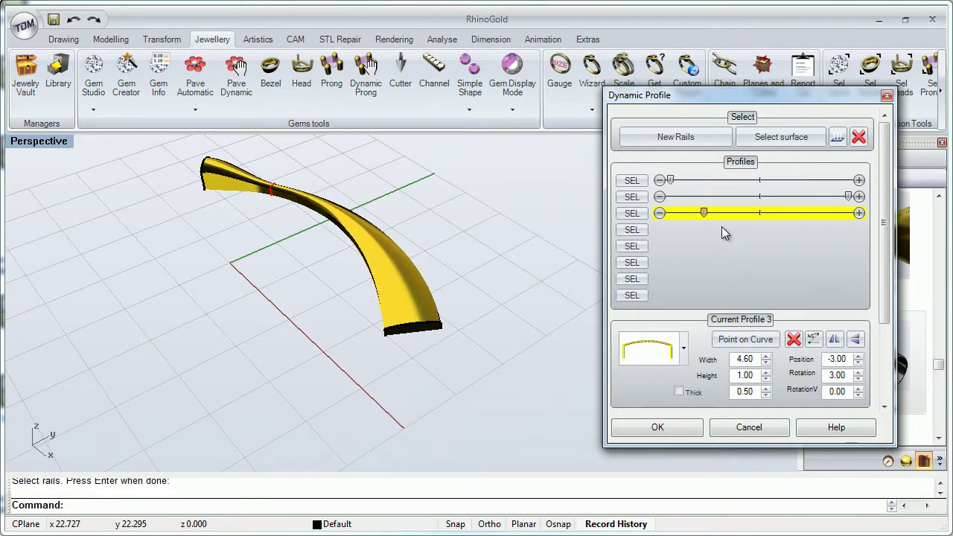
Place the third profile at a picked point about two thirds of the way along the rail.
scroll(729, 232, down, 3)
click(718, 339)
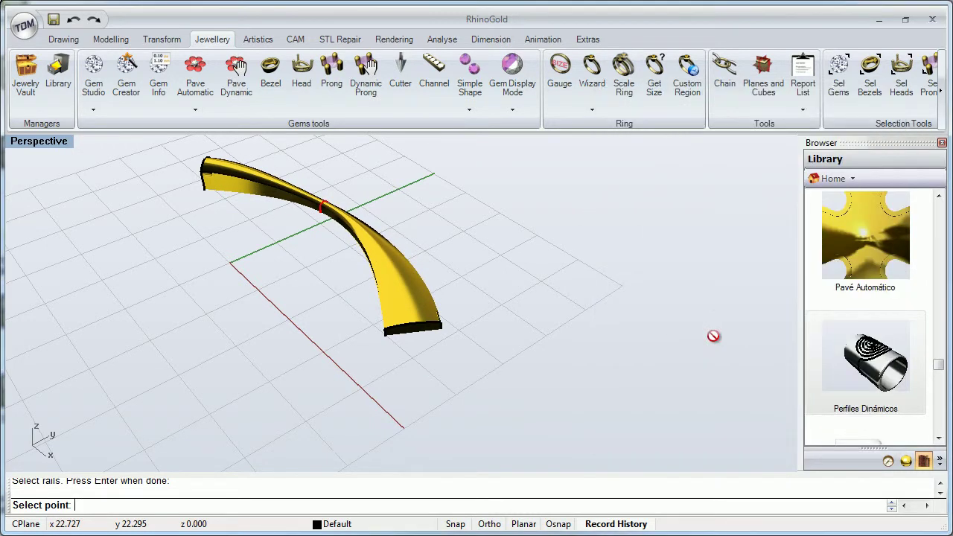
click(386, 265)
right_drag(345, 298, 387, 282)
scroll(386, 280, up, 2)
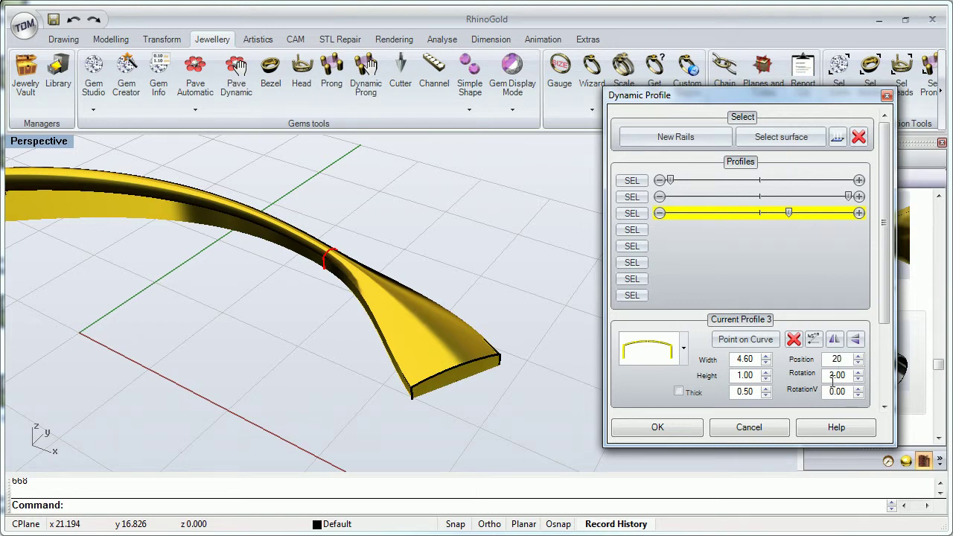
Set the third profile's Position to 20 and accept the settings to create the swept dynamic profile.
click(832, 376)
right_drag(434, 315, 372, 272)
scroll(362, 274, down, 8)
right_drag(269, 274, 402, 295)
right_drag(198, 376, 316, 292)
right_drag(402, 303, 268, 268)
scroll(404, 179, up, 4)
click(667, 437)
right_drag(459, 335, 443, 357)
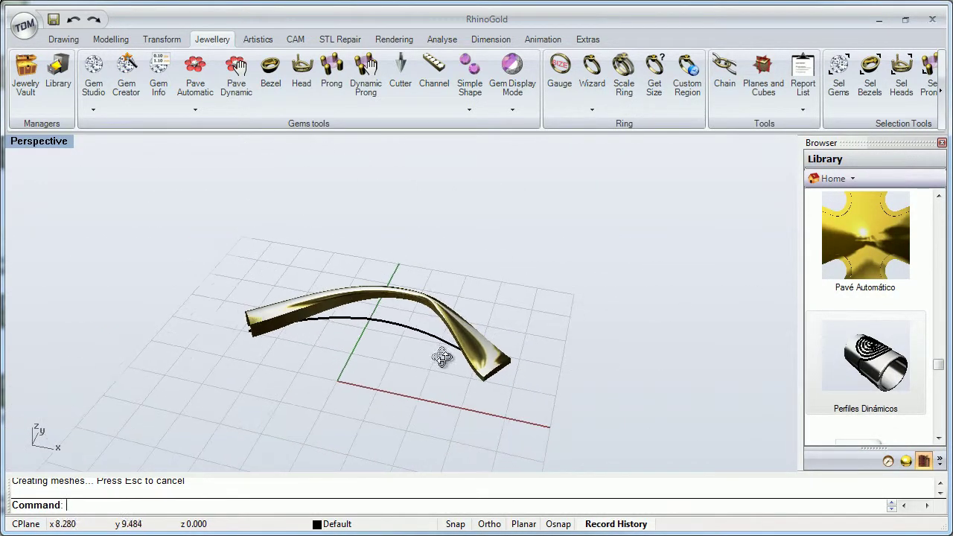
Reopen the finished dynamic profile for editing and set the first profile's width to 7.00.
click(886, 462)
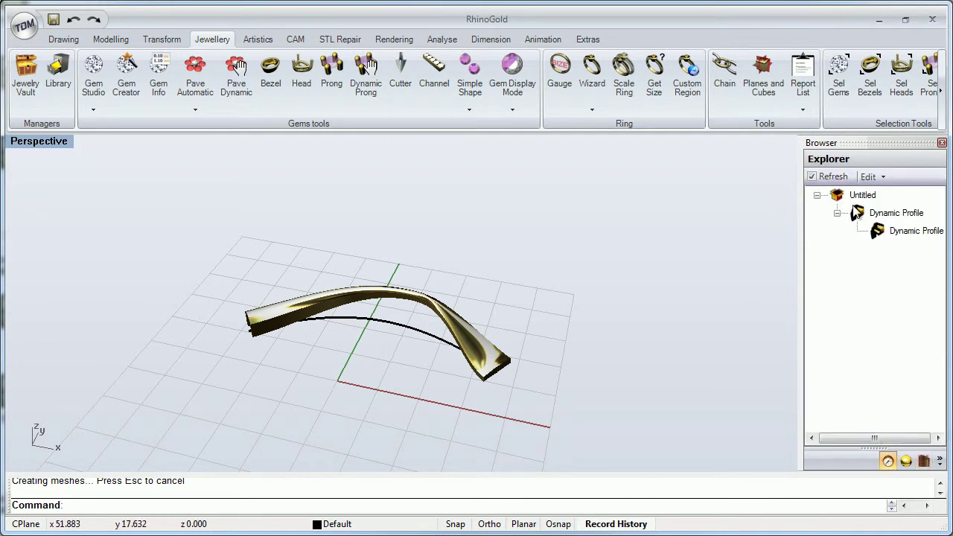
click(912, 231)
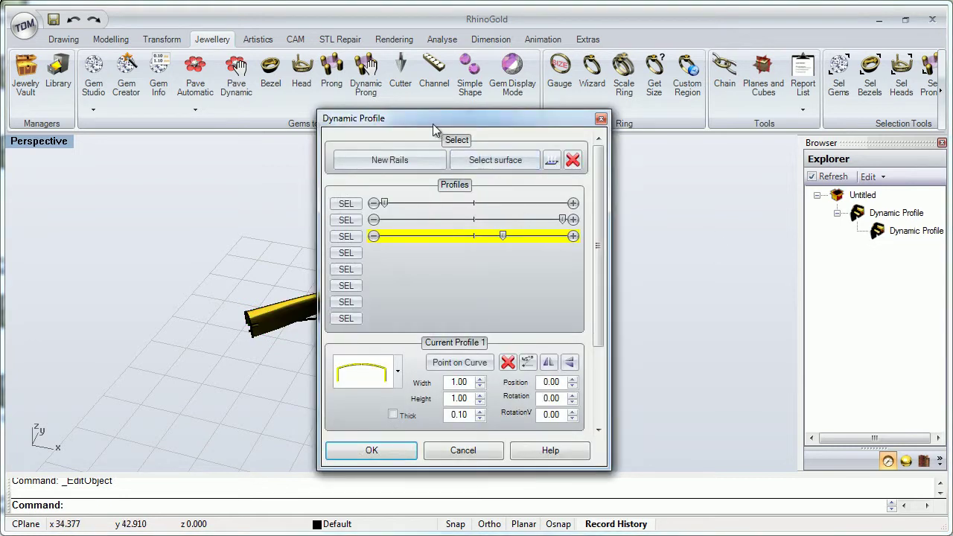
drag(432, 123, 554, 123)
click(479, 209)
scroll(581, 383, up, 14)
right_drag(408, 378, 350, 351)
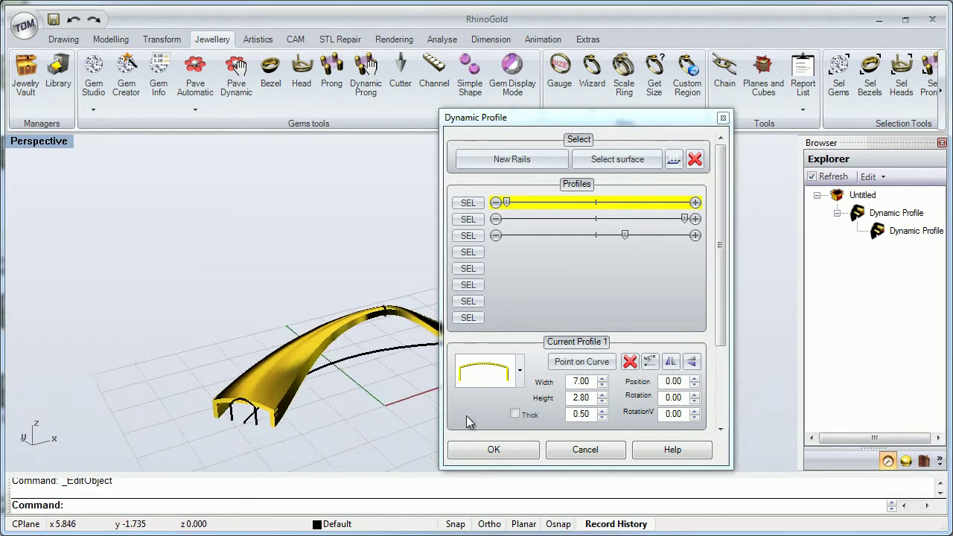
click(460, 450)
Turn on the rail curve's control points and move its middle point outward to make the arch more pronounced.
right_drag(387, 395, 309, 334)
click(351, 337)
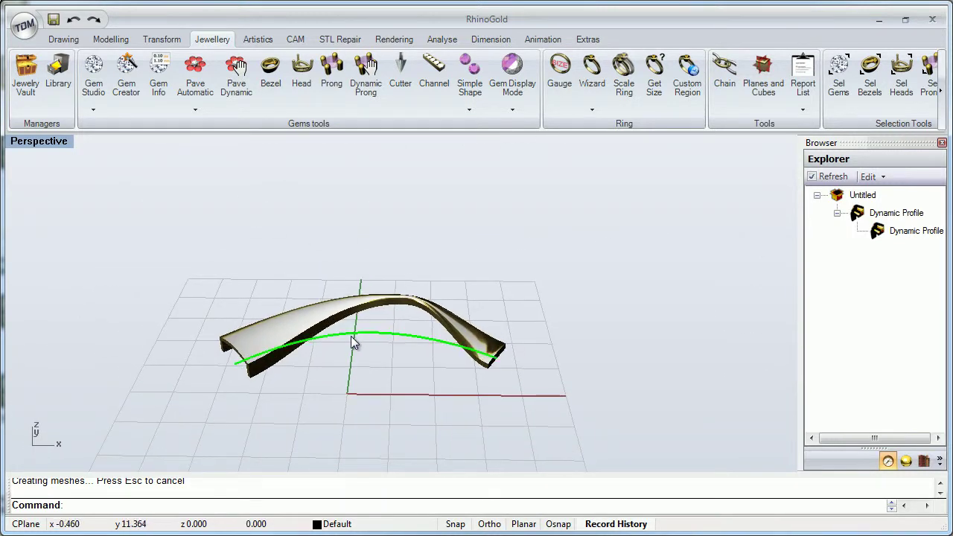
click(65, 40)
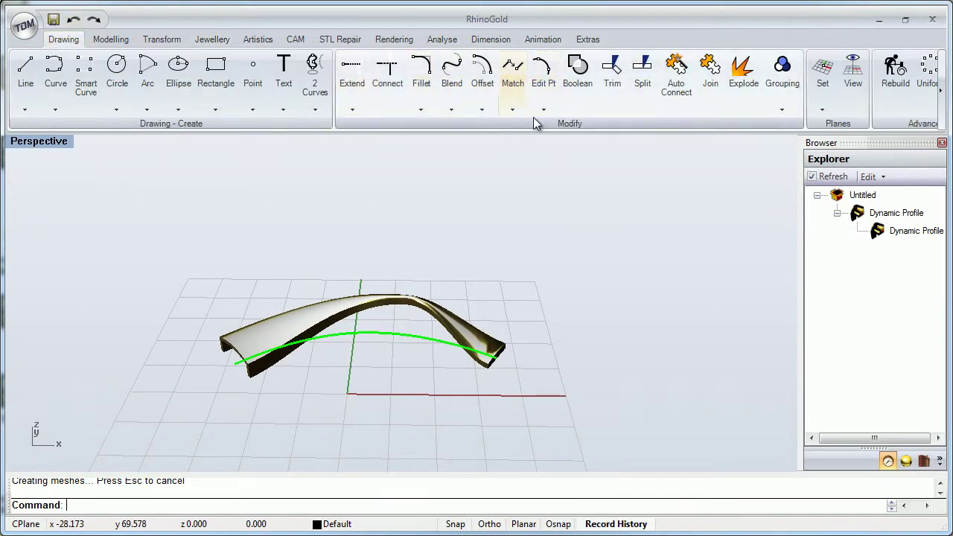
click(543, 109)
click(569, 130)
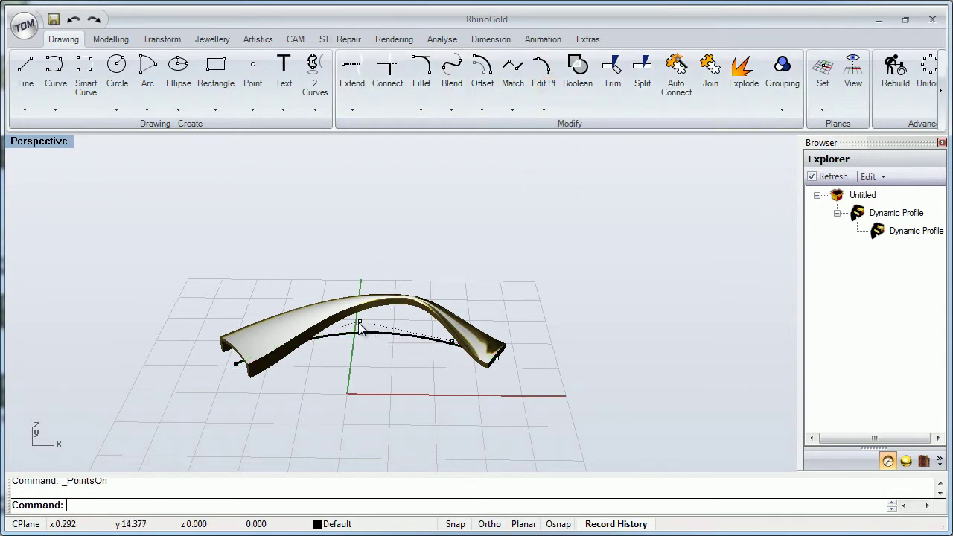
drag(360, 329, 330, 270)
right_drag(329, 271, 422, 296)
Reopen the dynamic profile for editing, move its third profile to about the middle of the rail and apply the change.
click(914, 233)
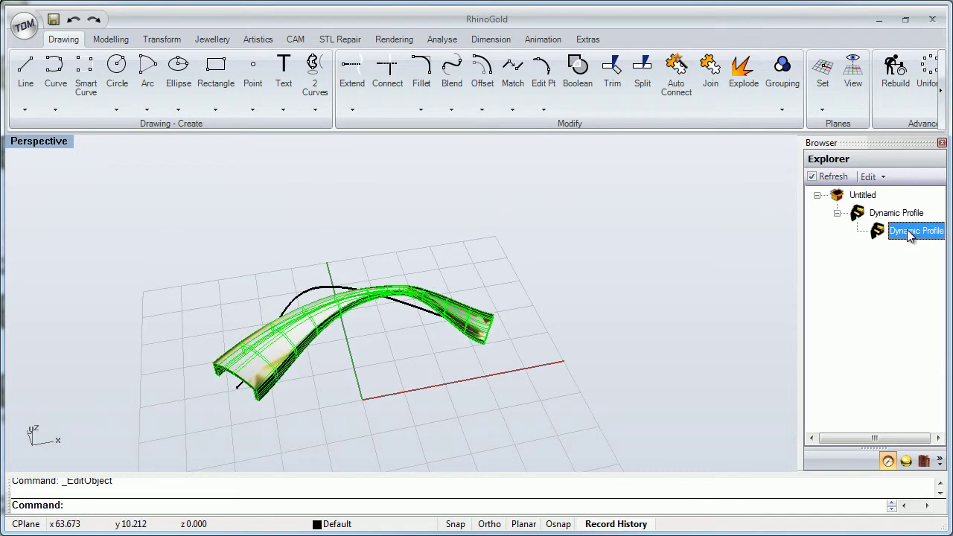
drag(432, 119, 683, 119)
right_drag(409, 298, 477, 277)
click(594, 215)
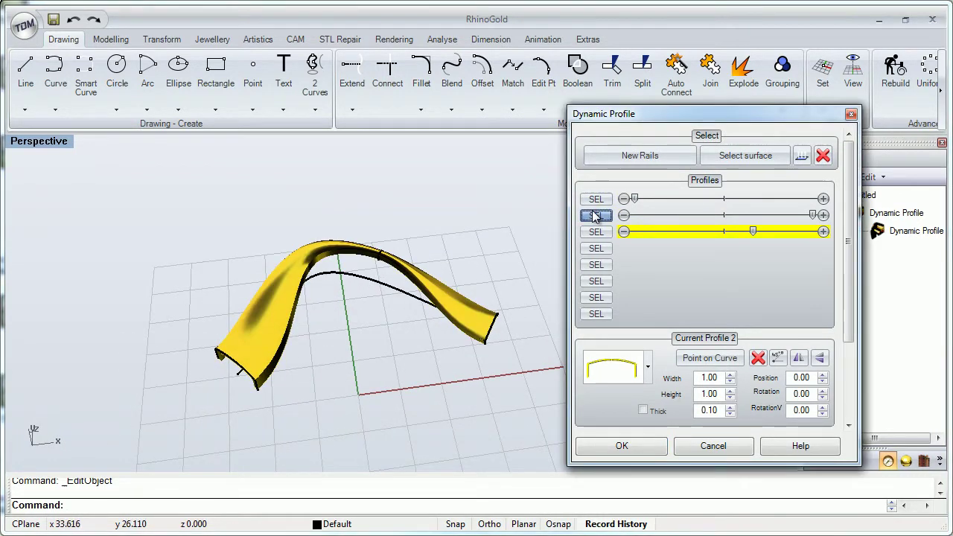
drag(813, 215, 721, 231)
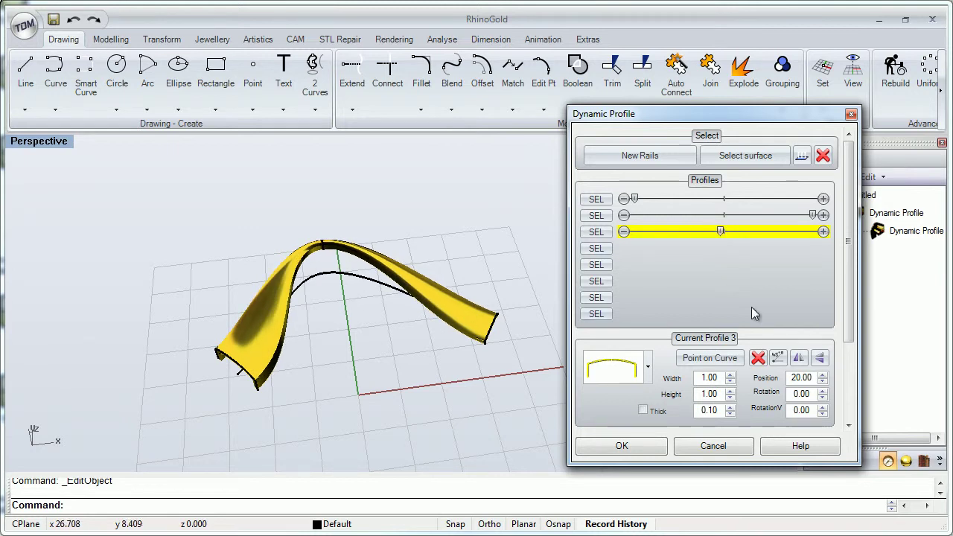
drag(849, 295, 849, 395)
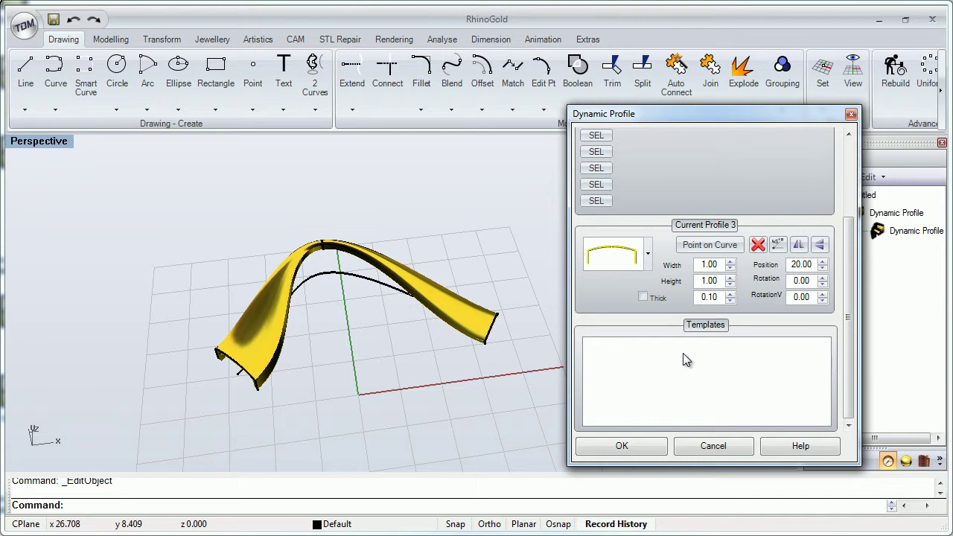
drag(850, 271, 866, 147)
click(643, 455)
right_drag(504, 385, 451, 385)
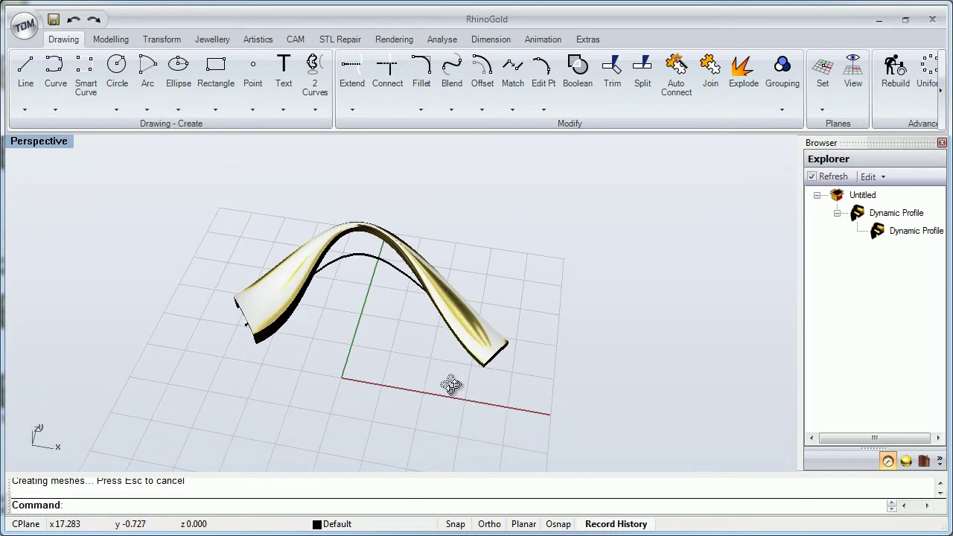
Delete the swept piece and its rail, and insert the Perfiles Dinámicos example from the library's Ficheros de Ejercicios folder.
drag(512, 212, 151, 382)
key(Delete)
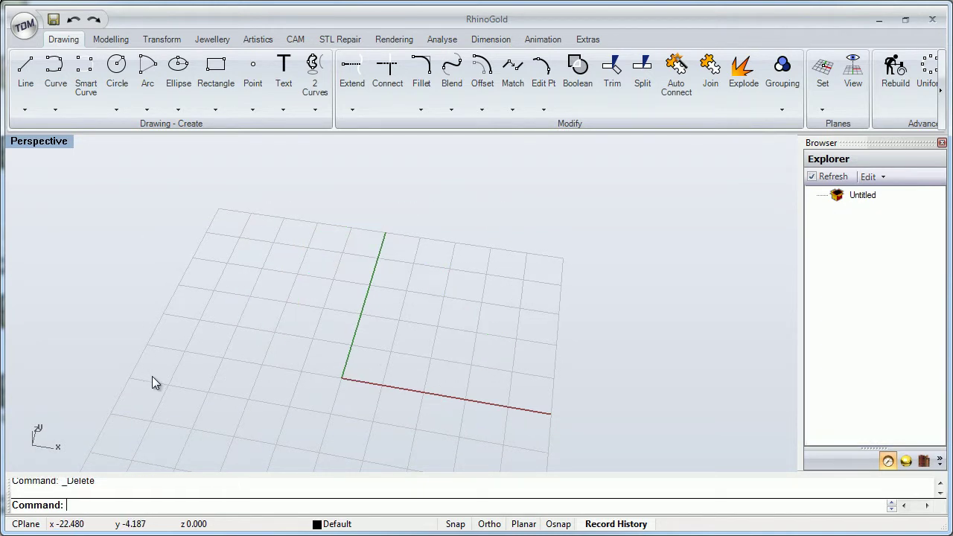
click(924, 461)
click(889, 361)
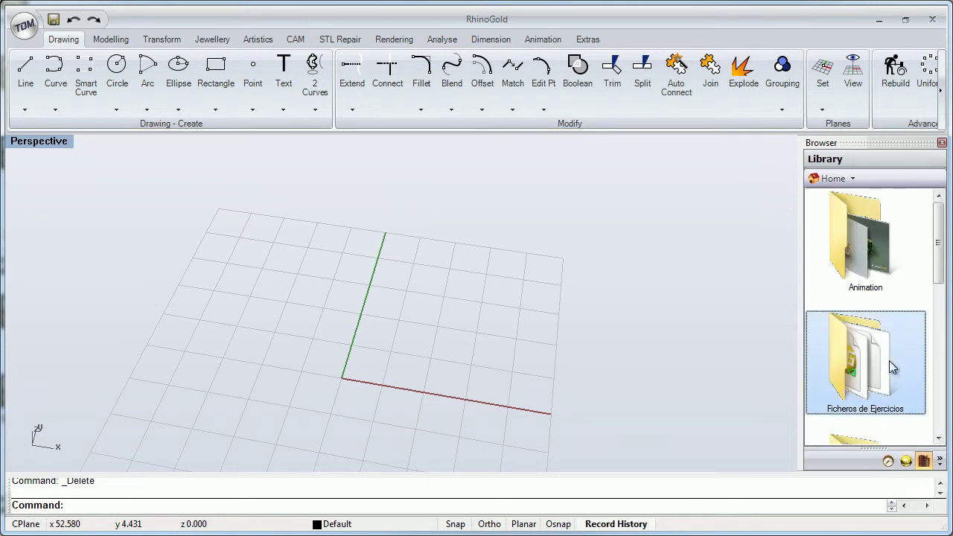
double_click(890, 362)
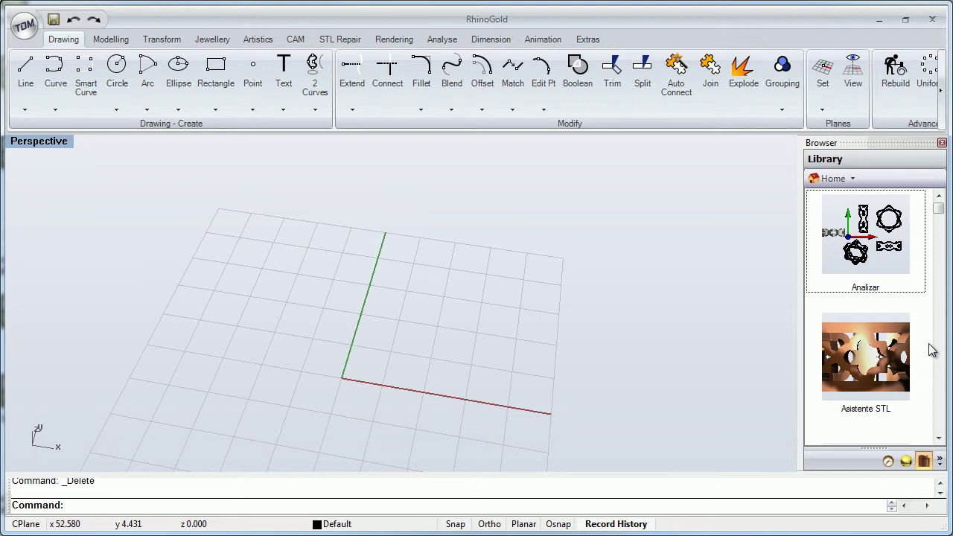
scroll(932, 350, down, 5)
drag(865, 357, 251, 382)
click(425, 325)
Hide the tube so that only the spiral curve remains in view.
right_drag(447, 319, 226, 363)
right_drag(521, 272, 501, 293)
scroll(502, 293, up, 2)
click(497, 323)
middle_click(498, 323)
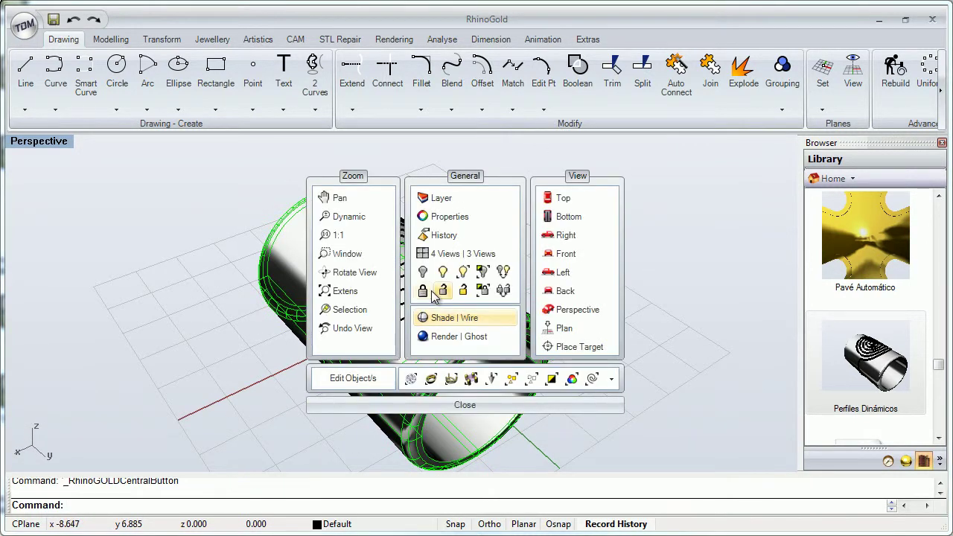
click(422, 272)
right_drag(389, 298, 395, 253)
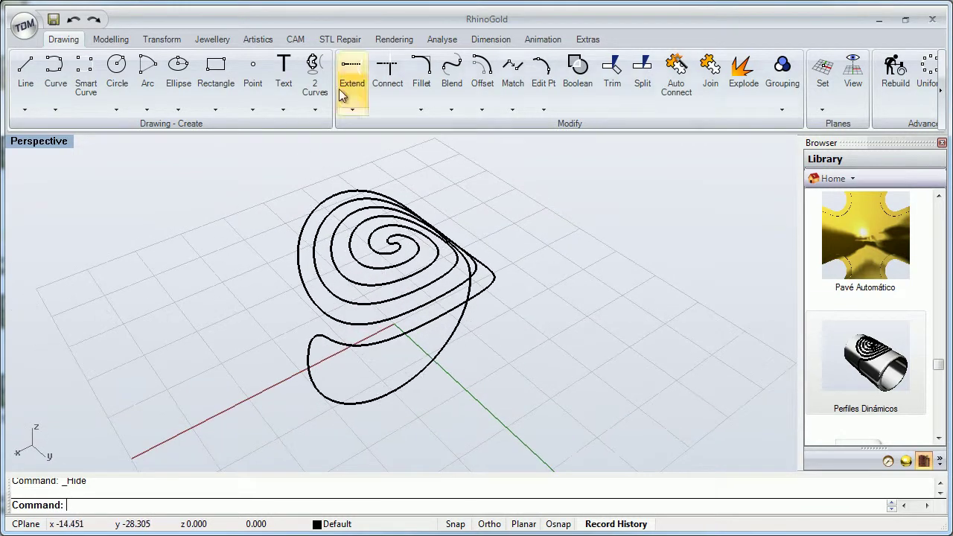
Start a new Dynamic Profile and sweep it along the spiral curve as the rail.
click(213, 40)
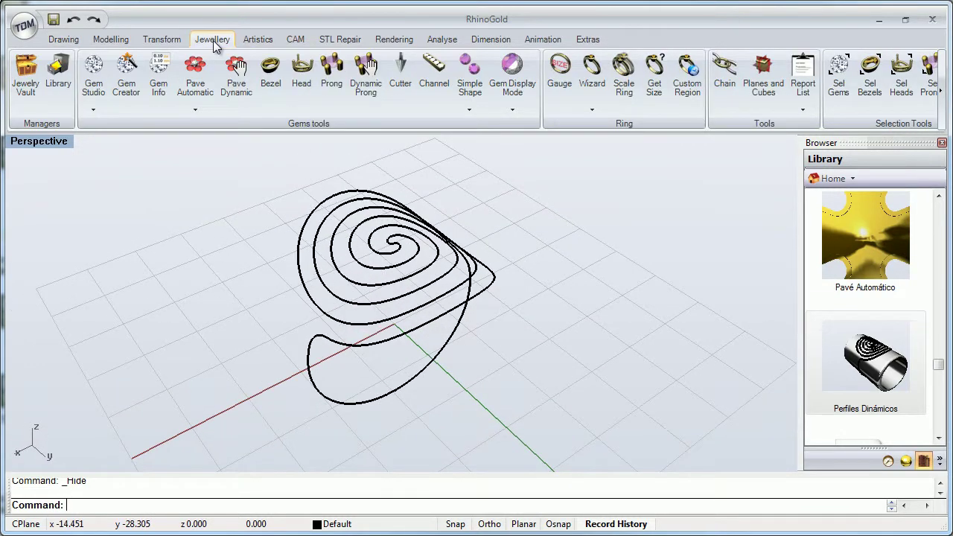
click(594, 111)
click(592, 134)
drag(414, 128, 684, 132)
click(660, 159)
click(451, 312)
key(Return)
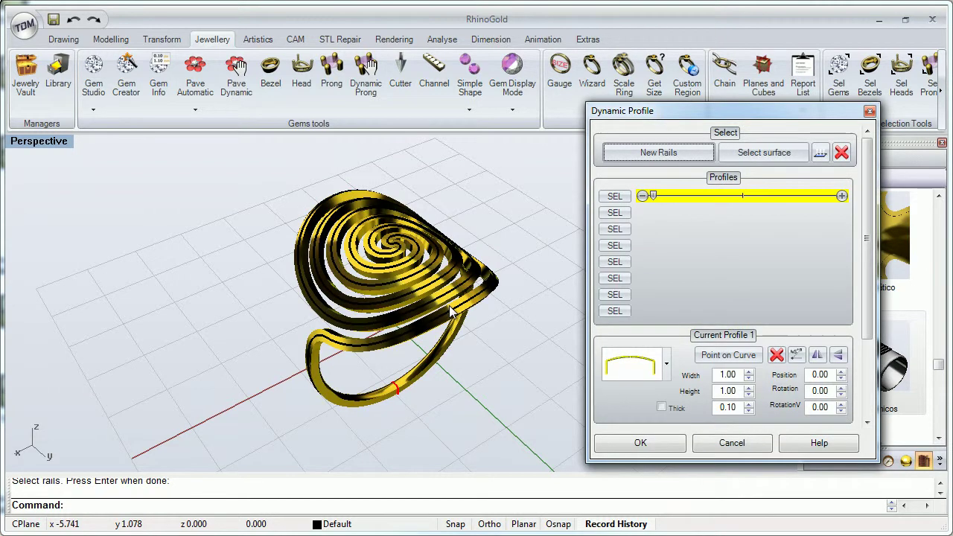
Examine the swept spiral ring from several angles and distances to check which way its profile faces.
mouse_move(451, 311)
right_down()
mouse_move(521, 290)
mouse_move(582, 238)
mouse_move(517, 222)
mouse_move(468, 314)
right_up()
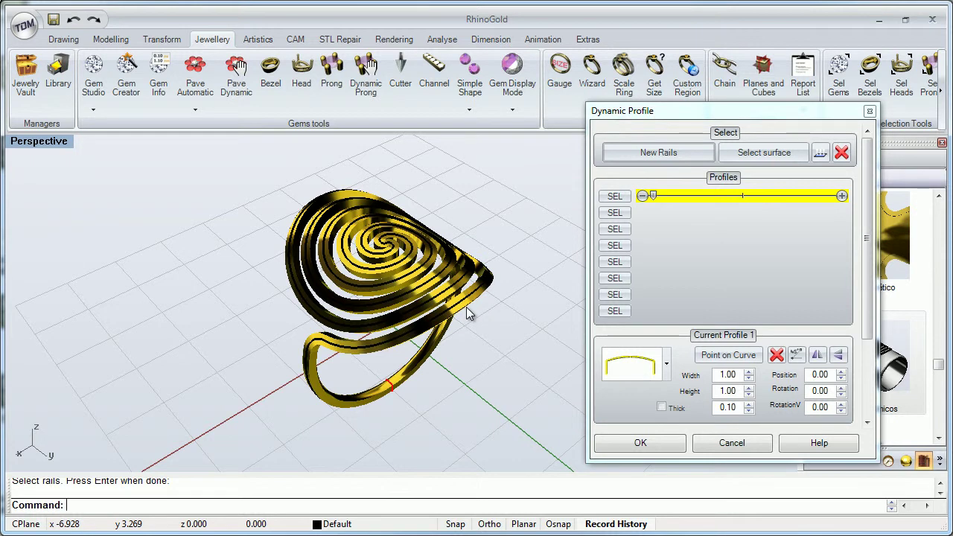
middle_click(463, 308)
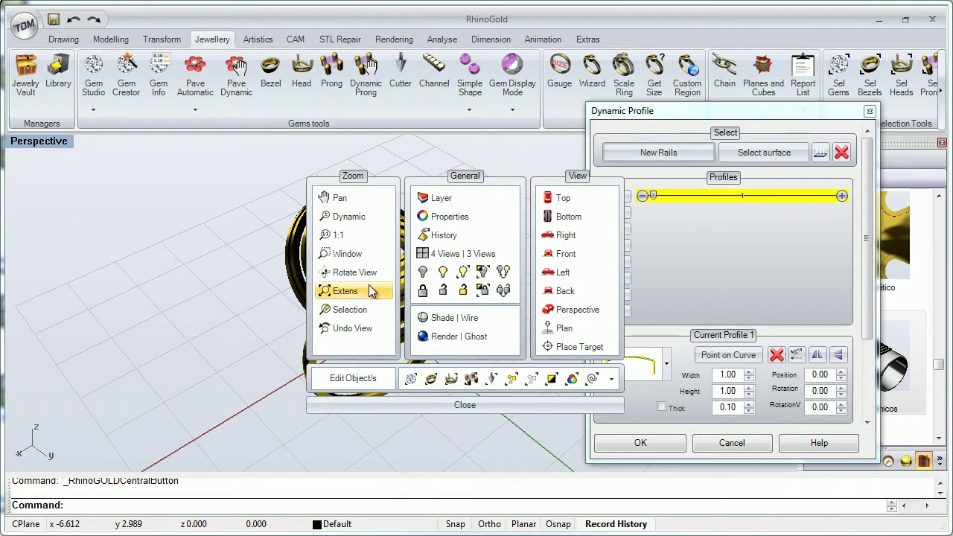
click(370, 286)
mouse_move(425, 320)
right_down()
mouse_move(384, 261)
mouse_move(300, 243)
mouse_move(400, 306)
mouse_move(424, 308)
right_up()
scroll(415, 422, up, 3)
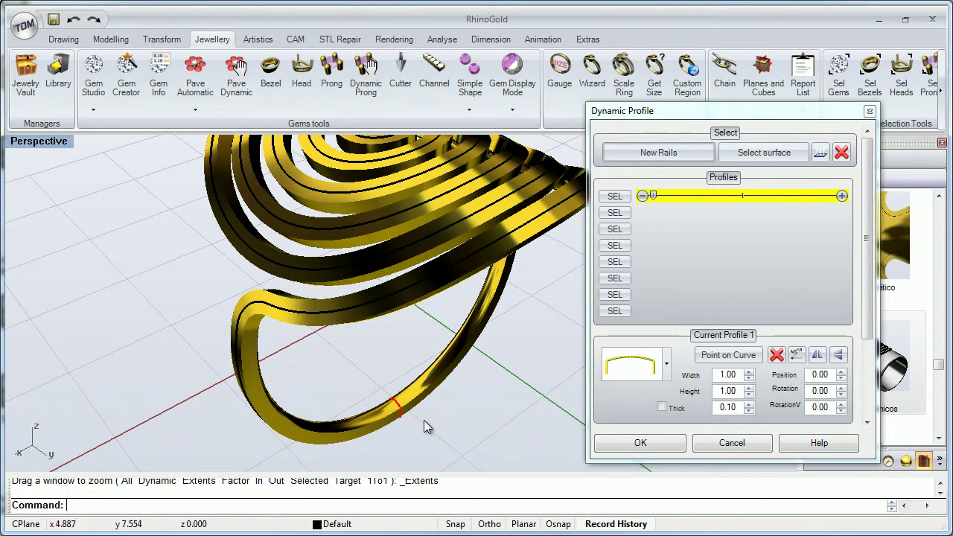
scroll(401, 376, down, 5)
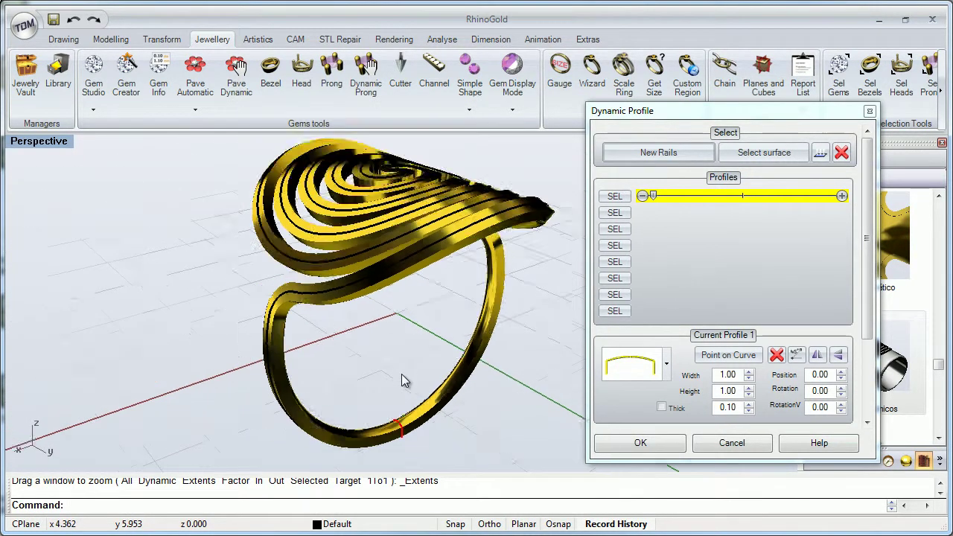
scroll(402, 375, up, 5)
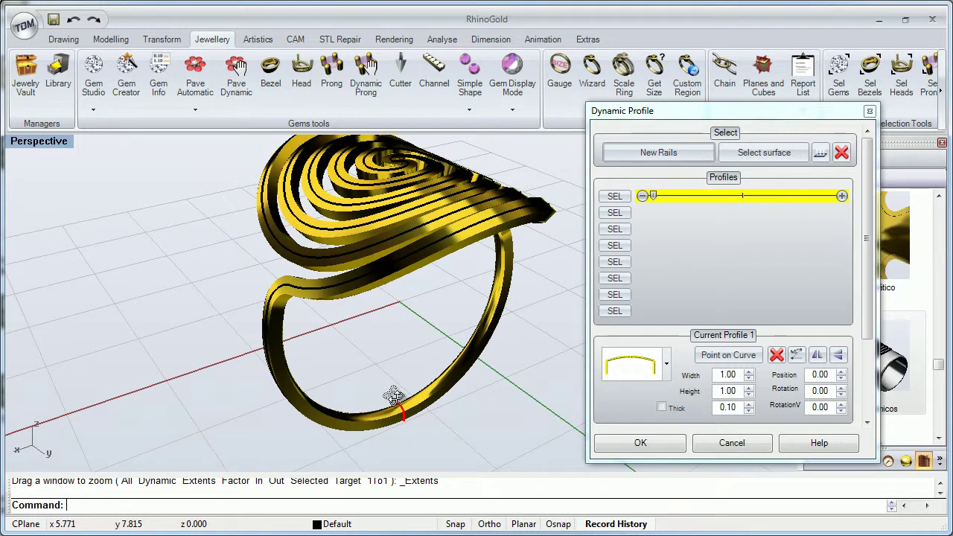
right_drag(393, 396, 406, 402)
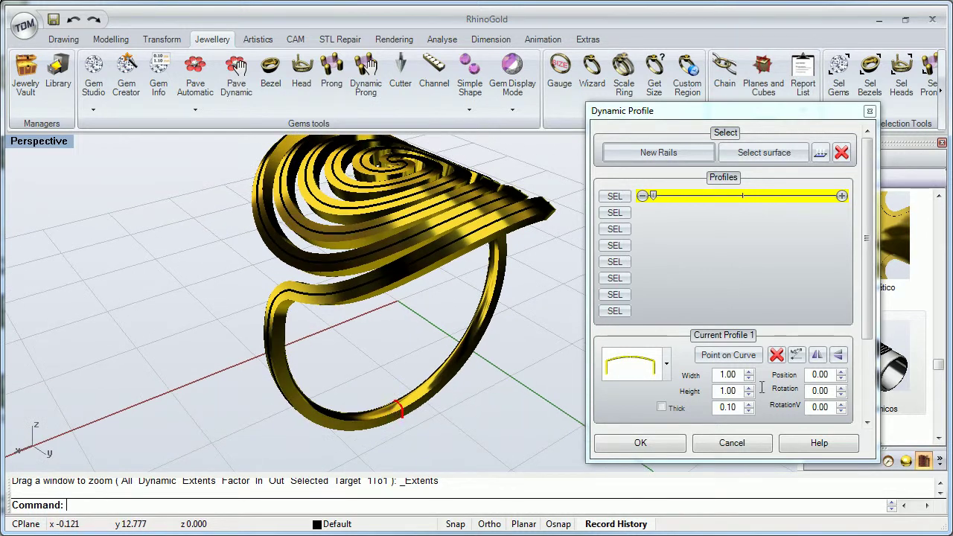
Compare the profile's two vertical orientations along the spiral and leave it flipped vertically.
click(840, 357)
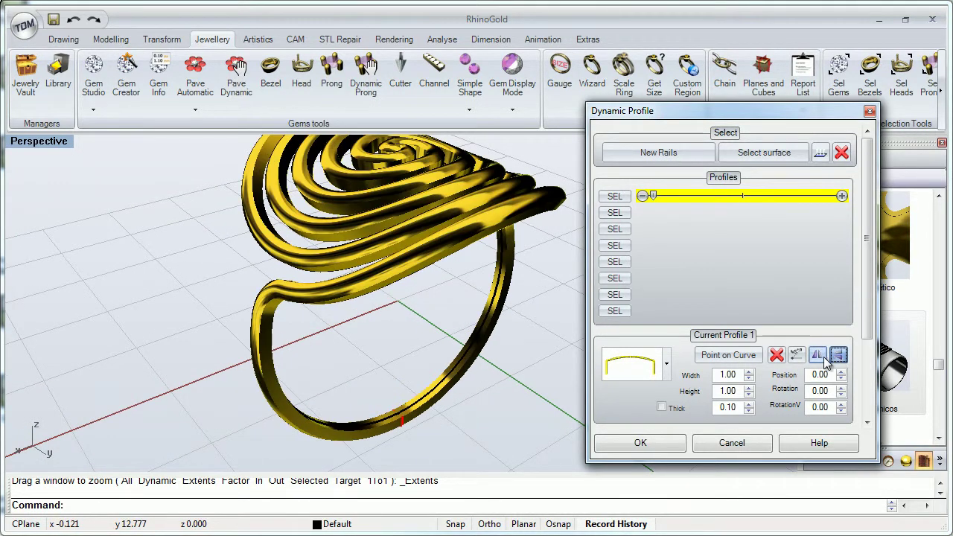
click(839, 358)
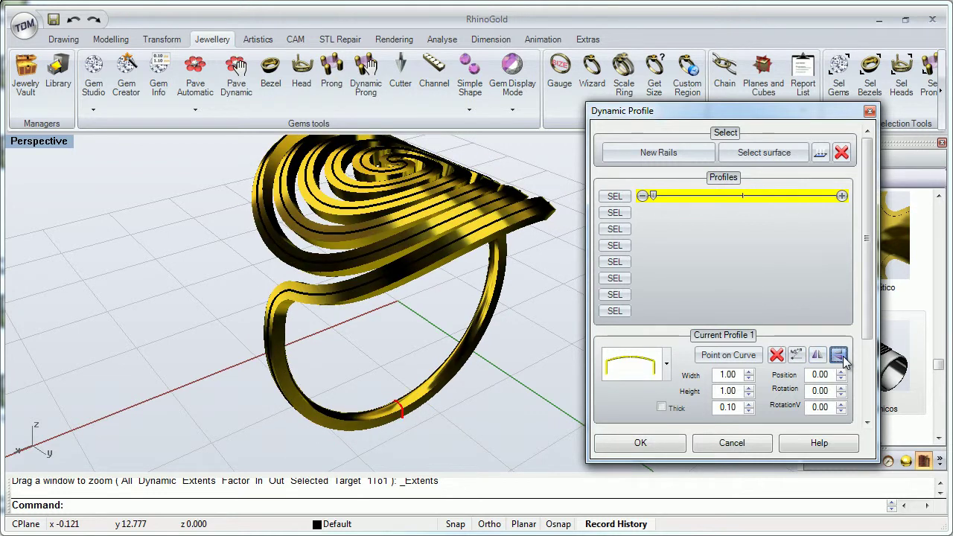
click(839, 356)
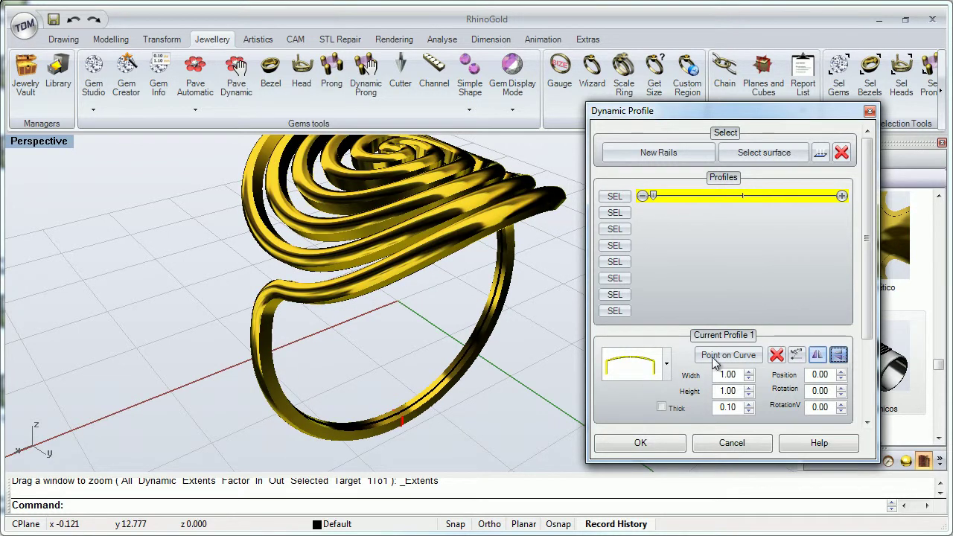
Show the hidden tube again together with the swept spiral preview.
right_drag(498, 342, 444, 277)
scroll(477, 347, down, 4)
middle_click(444, 277)
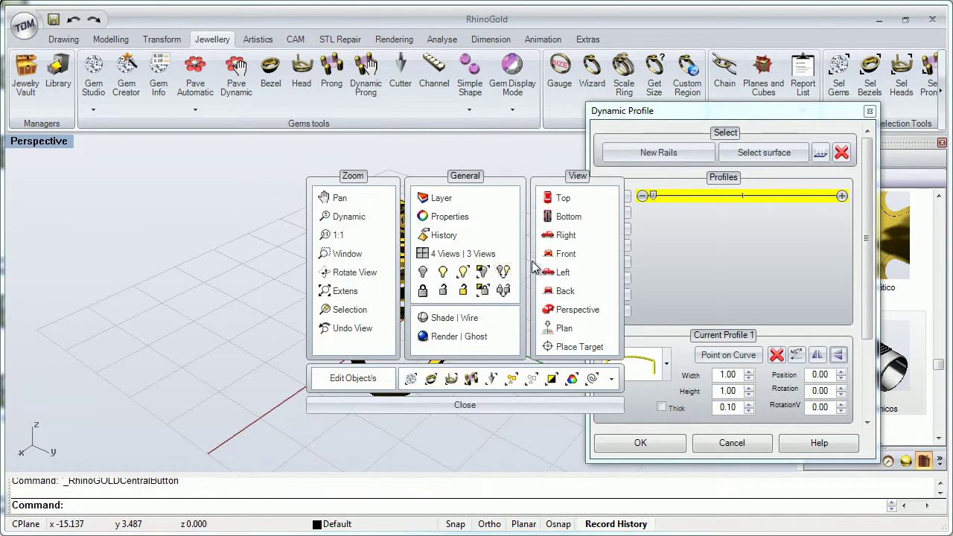
click(462, 274)
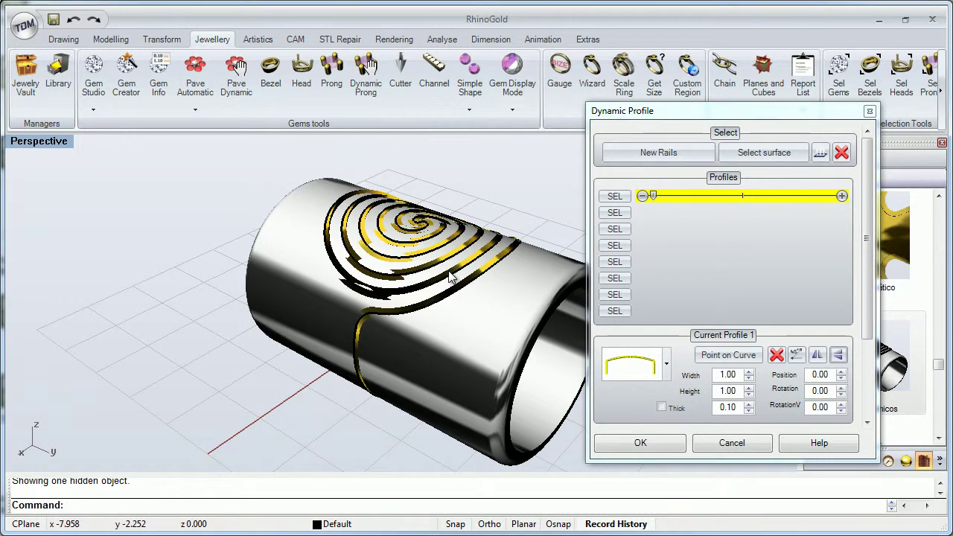
right_drag(447, 271, 404, 276)
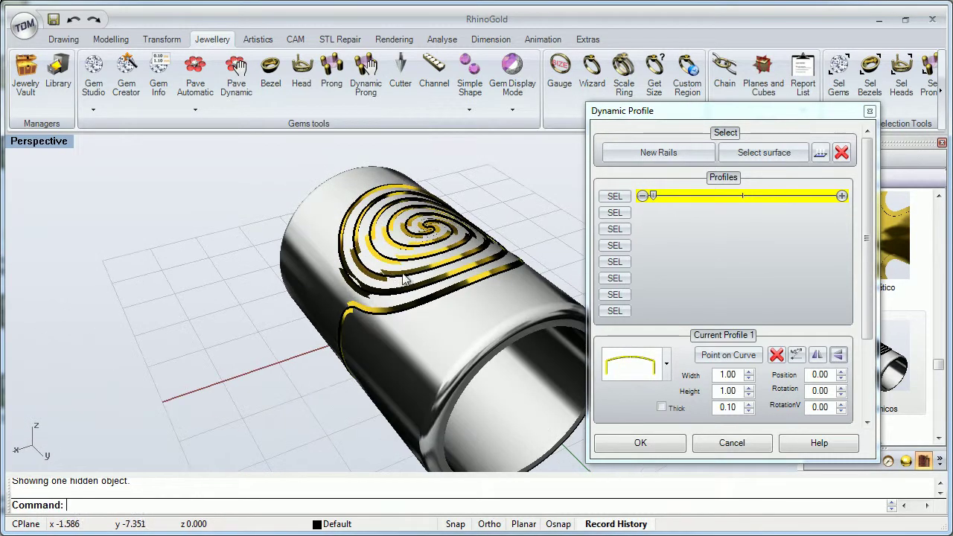
Assign the tube as the reference surface so the spiral profile follows its orientation.
click(753, 159)
click(333, 216)
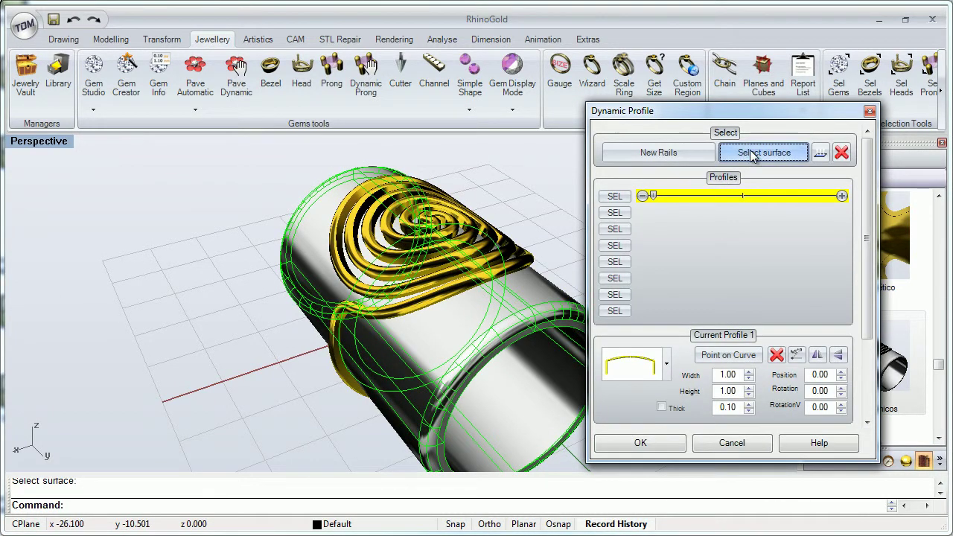
click(444, 185)
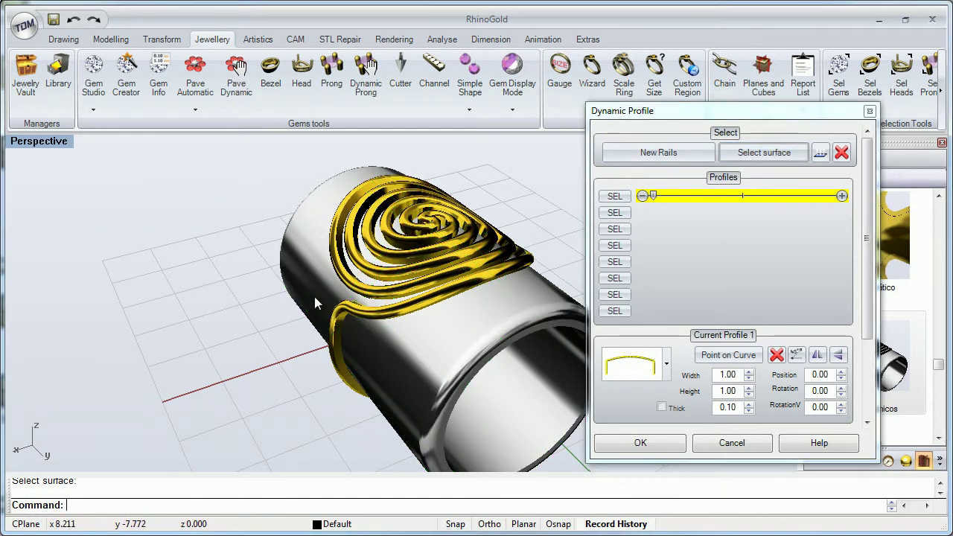
Add a second profile to the spiral rail and place it at a point on one side of the shank.
right_drag(322, 299, 458, 149)
right_drag(450, 235, 428, 146)
shift+right_drag(456, 217, 388, 220)
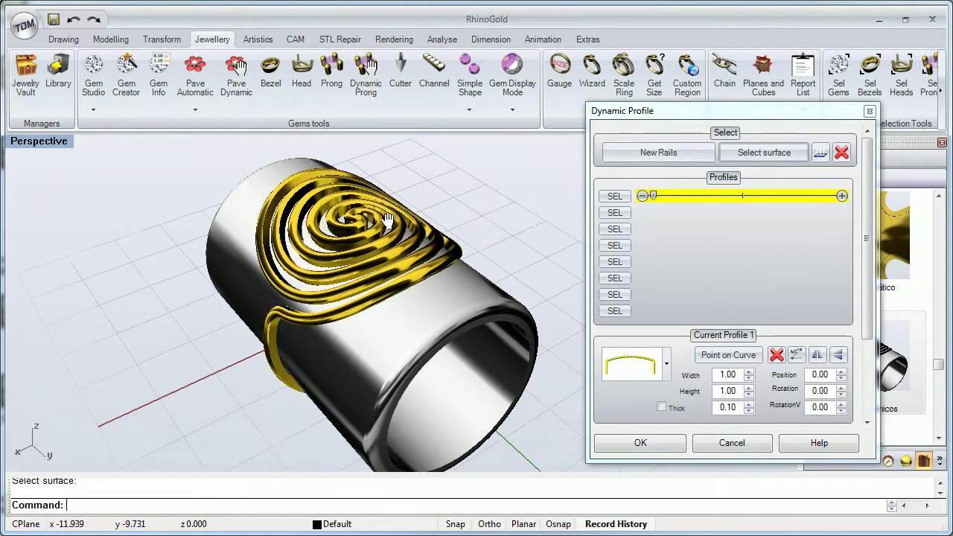
click(622, 213)
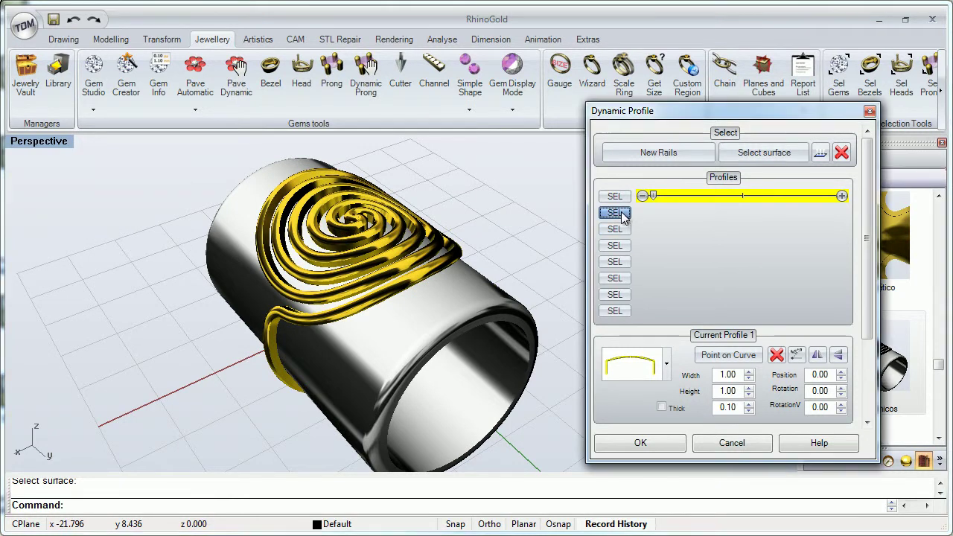
click(389, 330)
right_drag(375, 334, 394, 273)
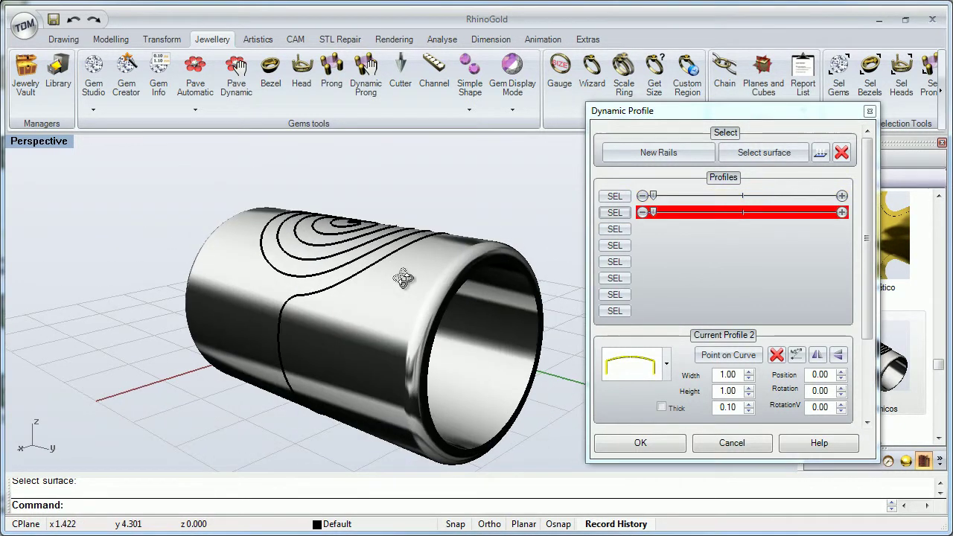
click(705, 356)
click(280, 321)
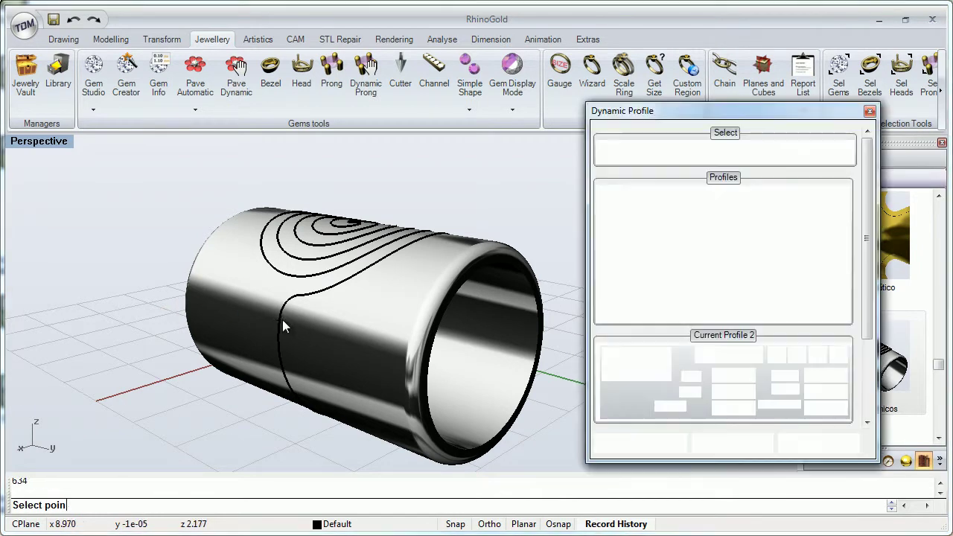
Add a third profile and place it at a point on the opposite side of the shank.
right_drag(348, 306, 156, 352)
click(615, 229)
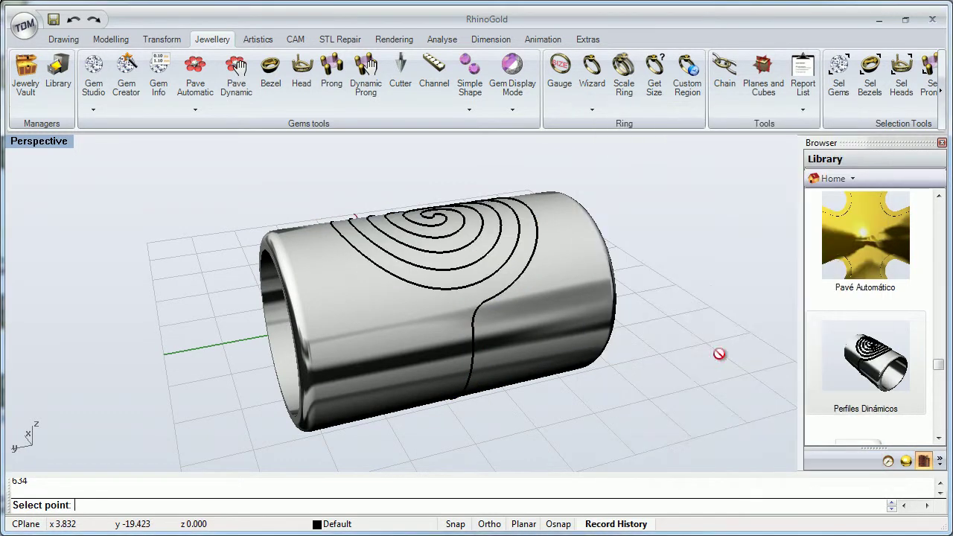
click(478, 344)
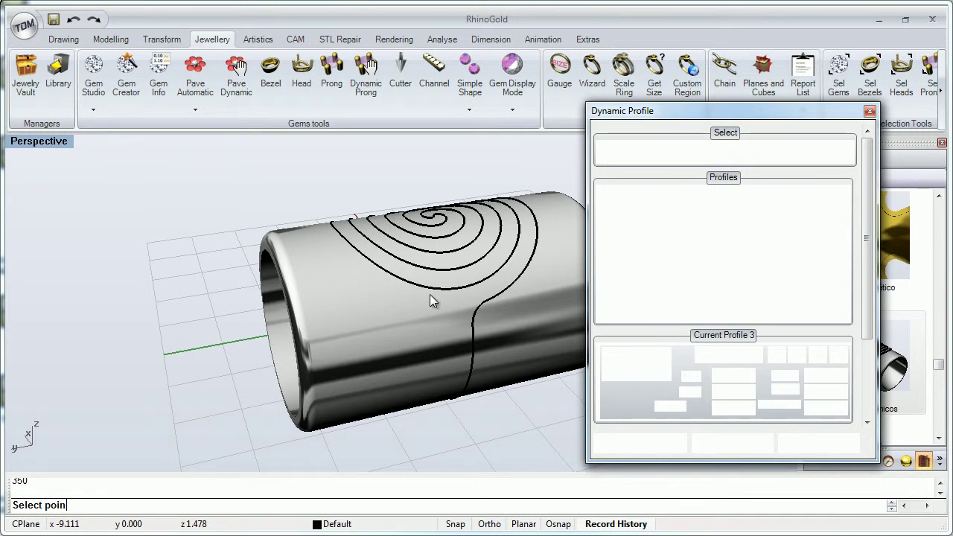
right_drag(422, 292, 504, 347)
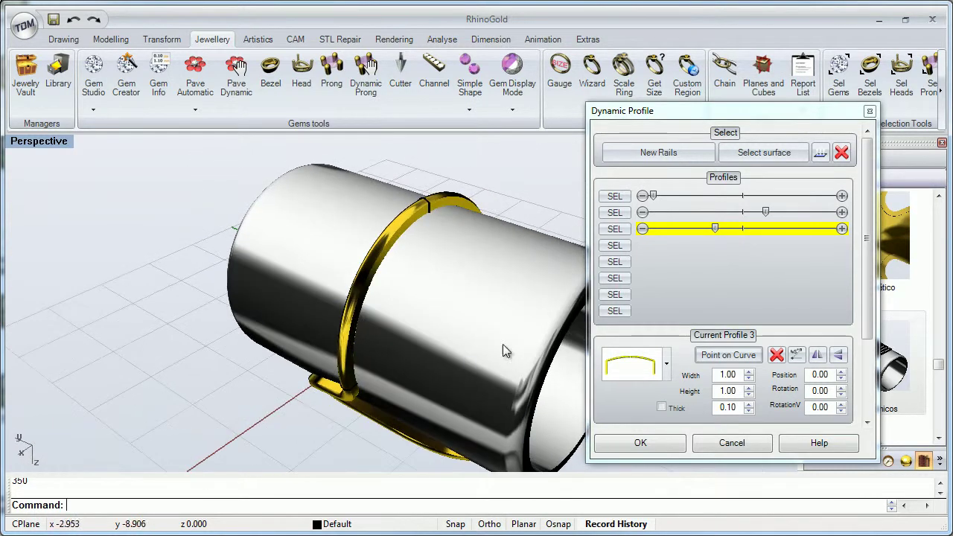
Set the first profile's width to 3.00, keep its height at 1.00, and accept the dynamic profile sweep.
click(615, 198)
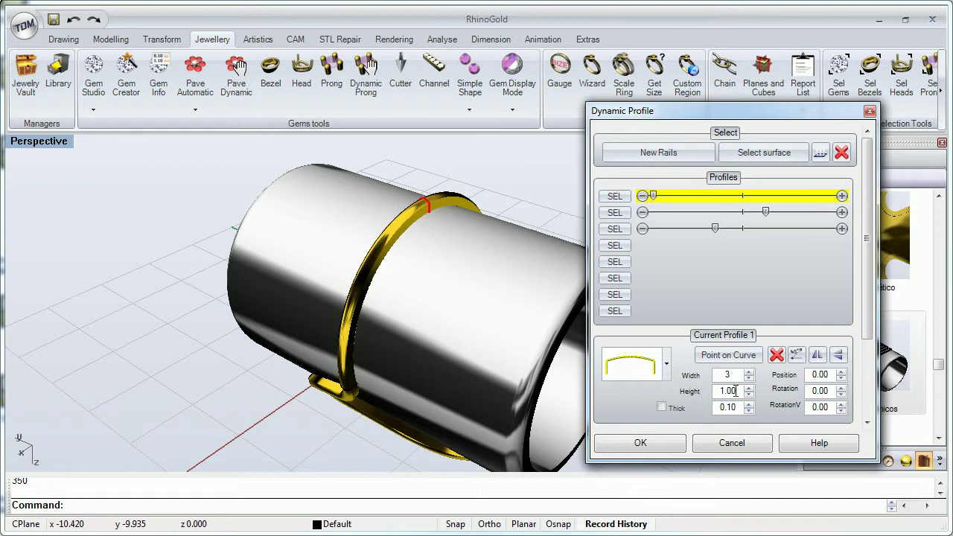
click(736, 390)
right_drag(476, 326, 442, 223)
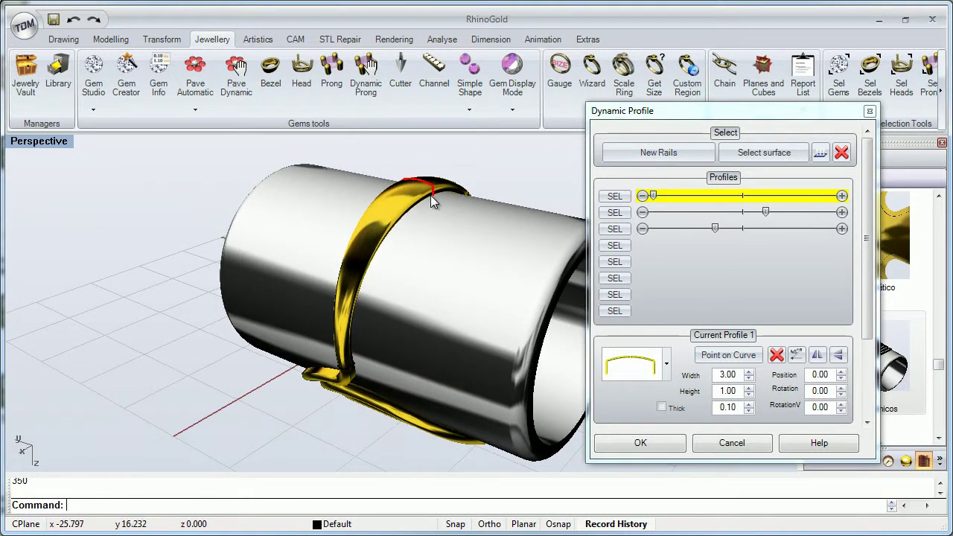
right_drag(362, 360, 577, 186)
click(640, 443)
right_drag(593, 408, 514, 320)
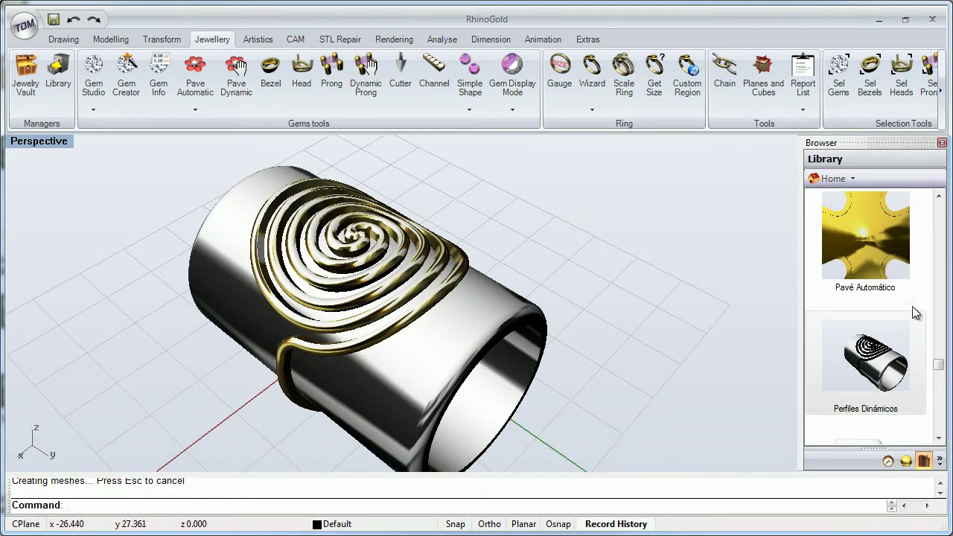
Delete the reference tube and view the spiral ring on its own from the other side.
click(492, 313)
key(Delete)
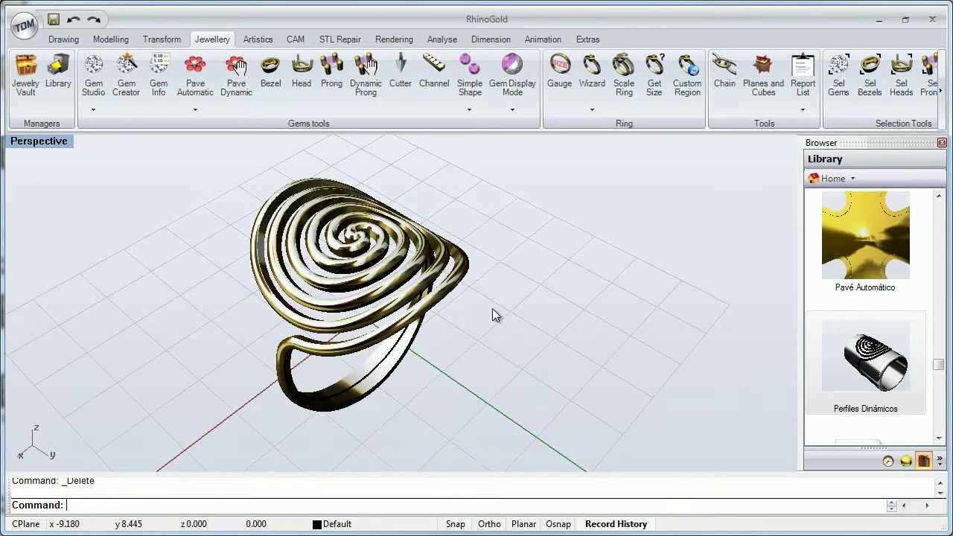
right_drag(472, 323, 287, 321)
right_drag(349, 303, 400, 313)
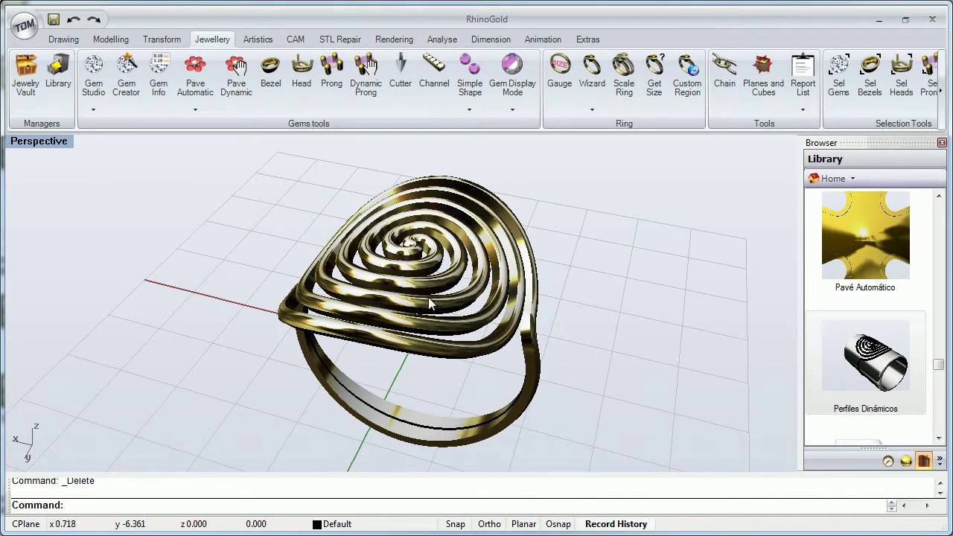
Open Render Studio for Brazil and apply the Afromosia wood ground plate beneath the ring.
click(393, 39)
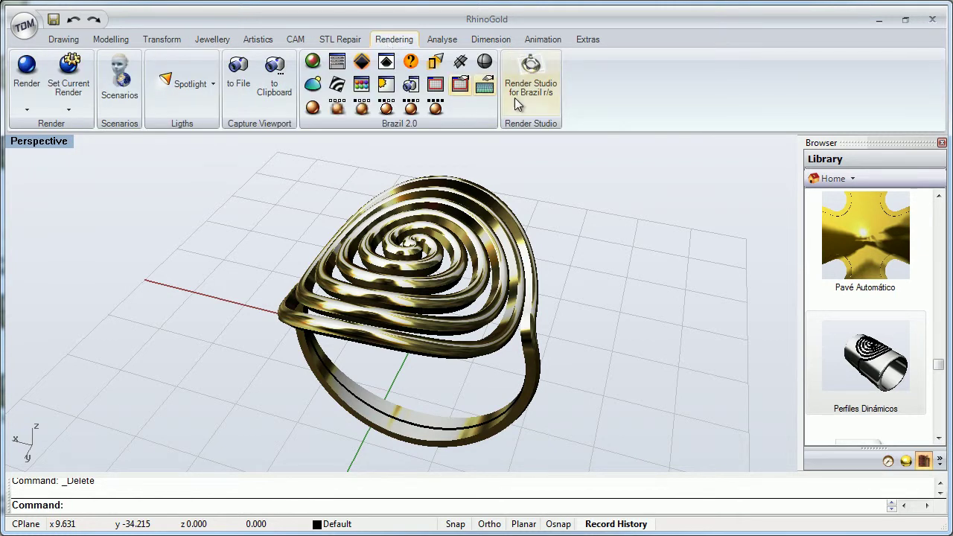
click(549, 84)
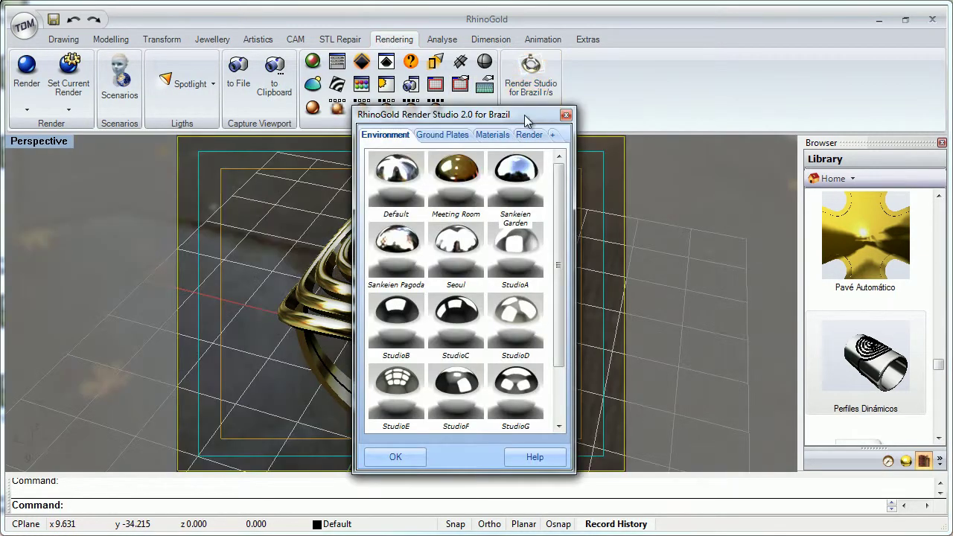
drag(522, 113, 782, 67)
click(700, 88)
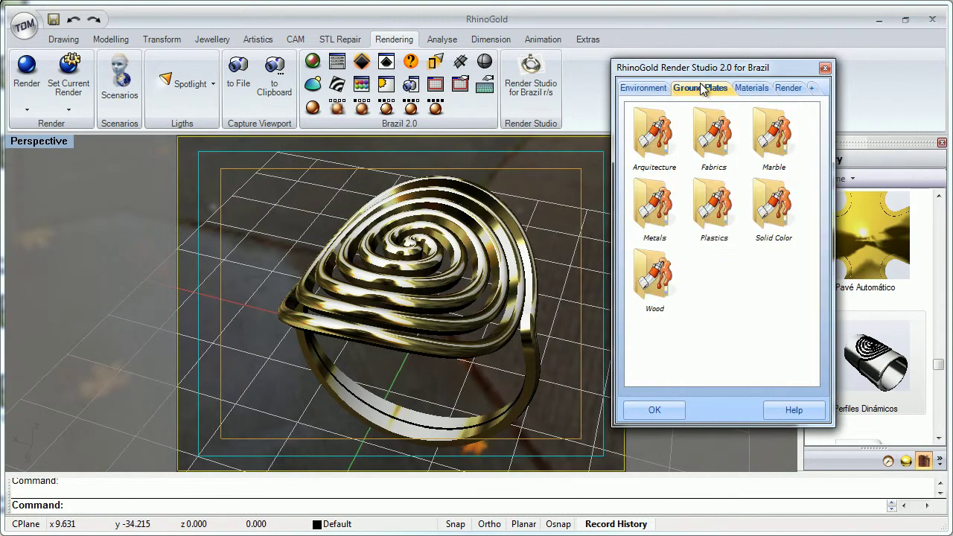
double_click(642, 274)
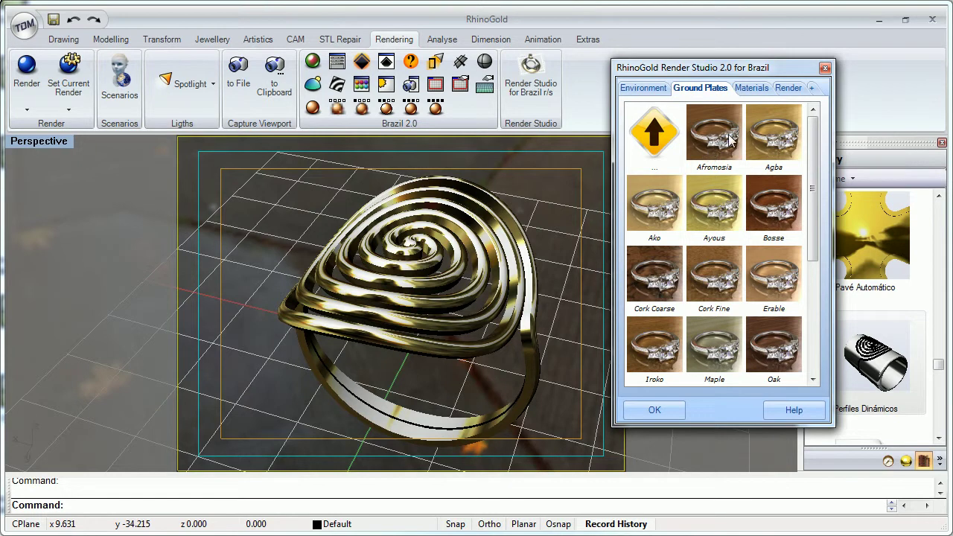
double_click(730, 140)
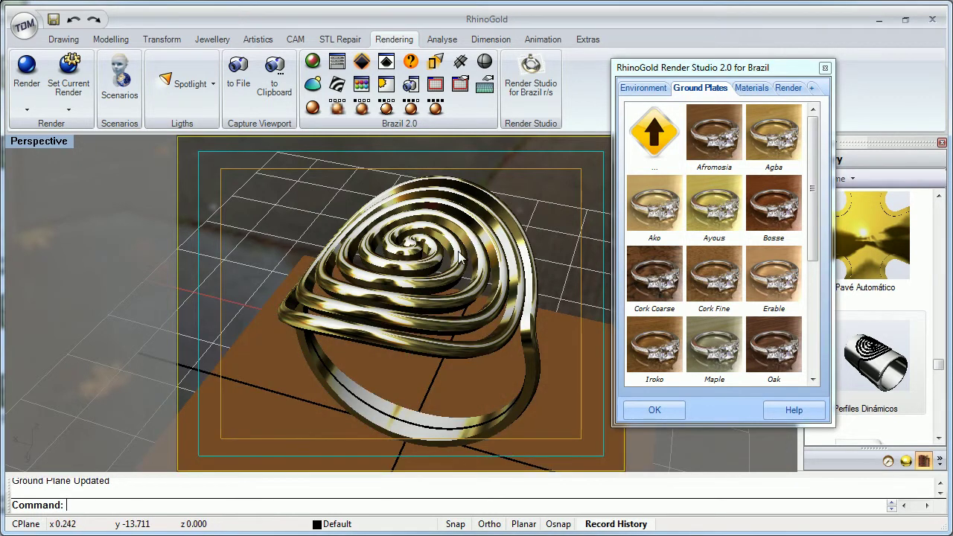
shift+right_drag(417, 277, 395, 257)
Assign the Gold 14k Yellow Polish metal material to the spiral ring.
click(752, 88)
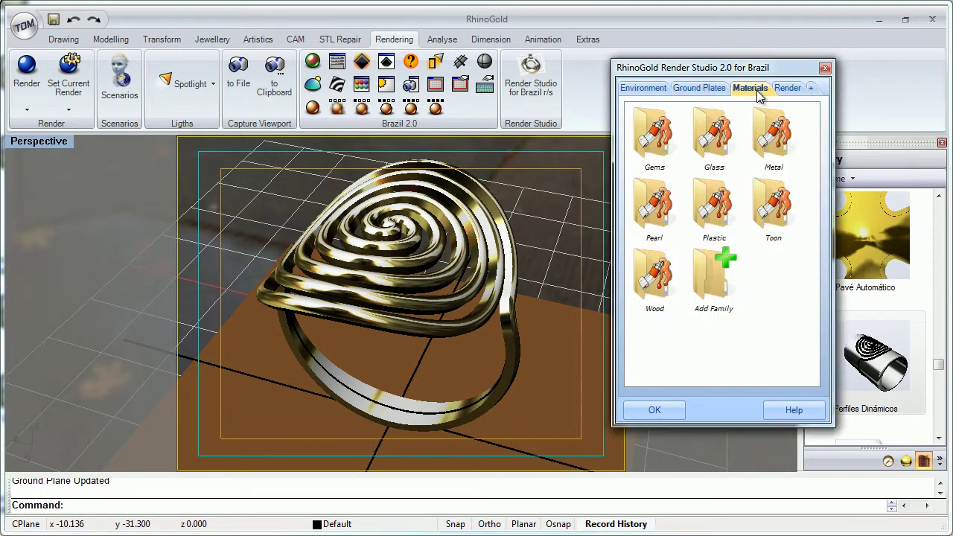
double_click(771, 142)
drag(789, 262, 551, 210)
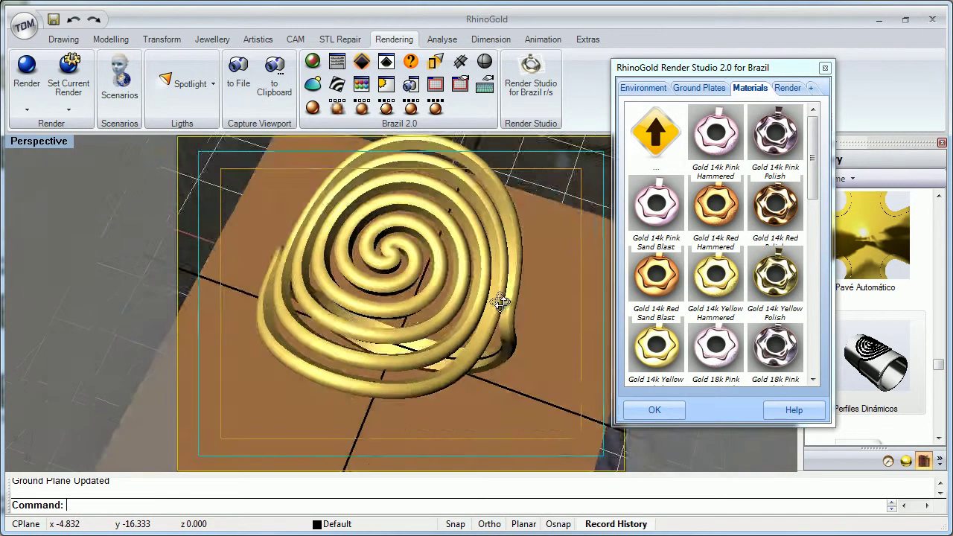
right_drag(504, 309, 504, 251)
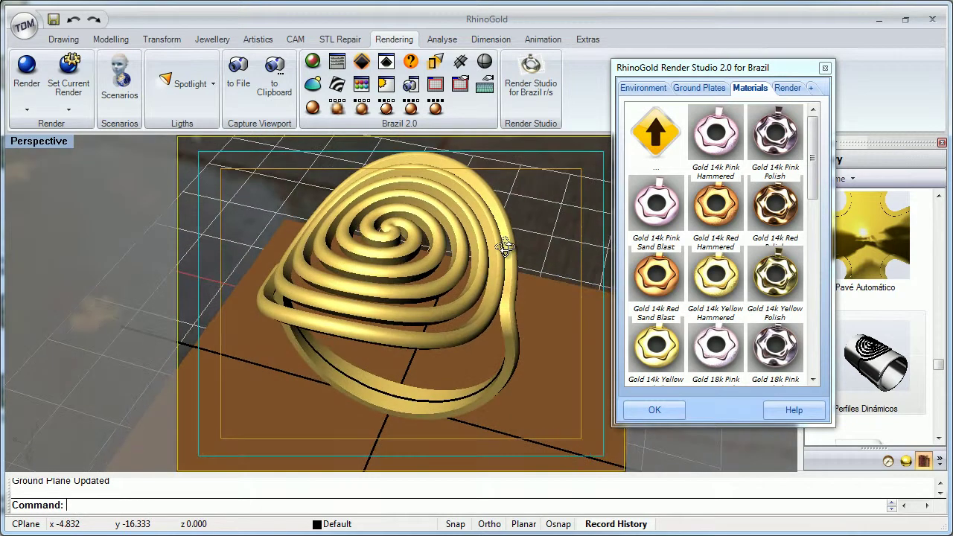
Start a Brazil render of the gold ring on its wooden ground plane.
click(786, 88)
click(789, 125)
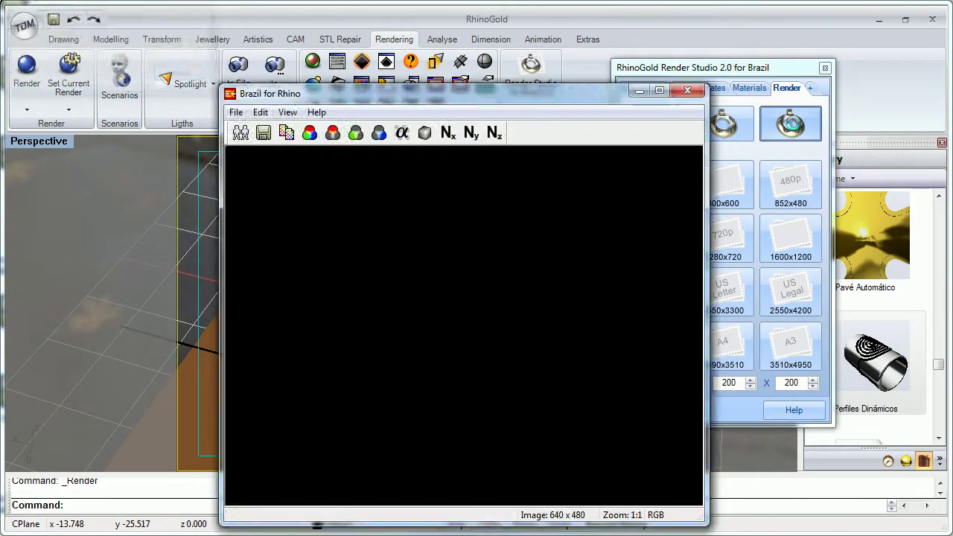
drag(455, 97, 455, 63)
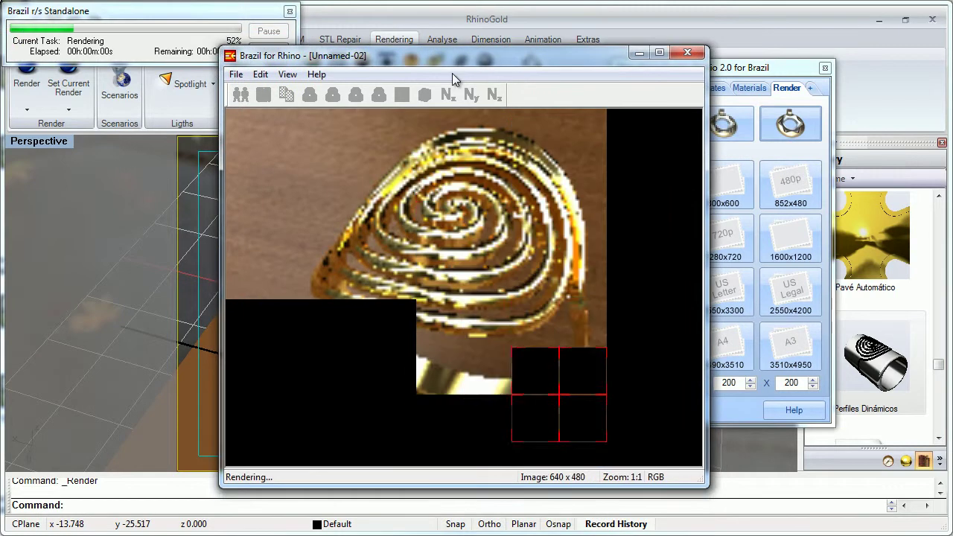